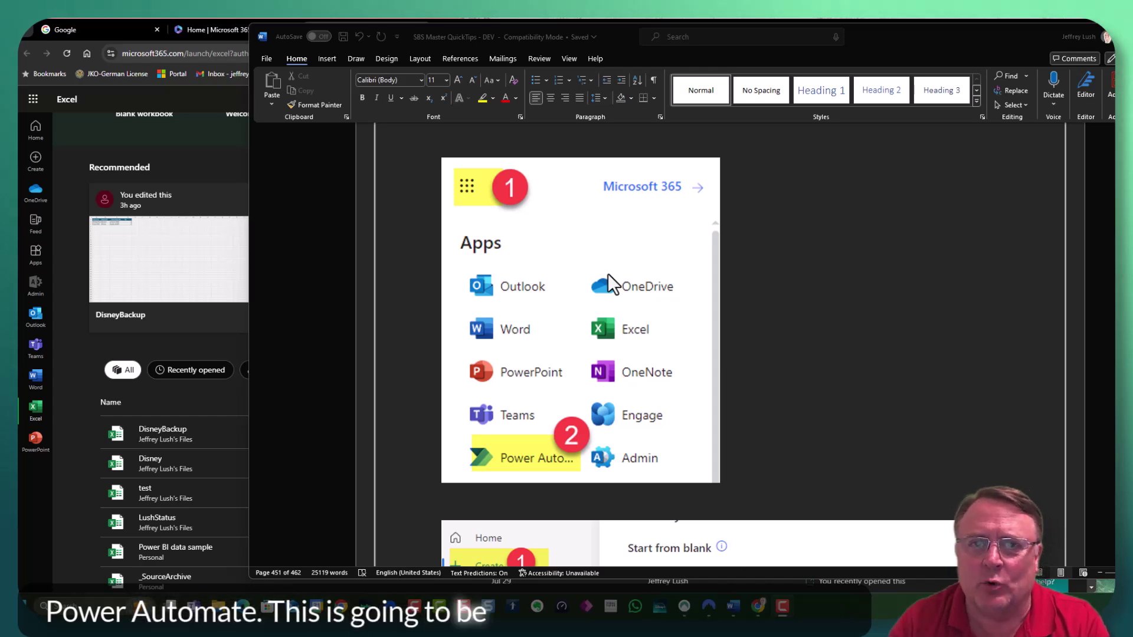
# Scroll the Word guide to the screenshot naming the flow CopyXLS-XLS with a manual trigger
pyautogui.scroll(-15, 636, 224)
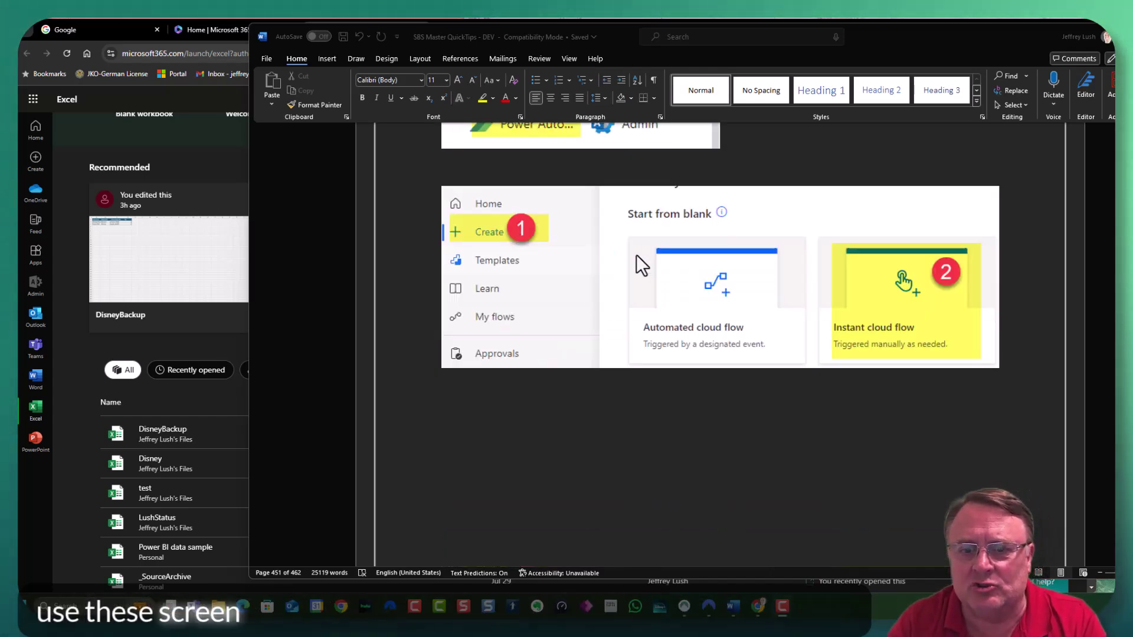
pyautogui.scroll(-5, 640, 273)
pyautogui.scroll(2, 633, 265)
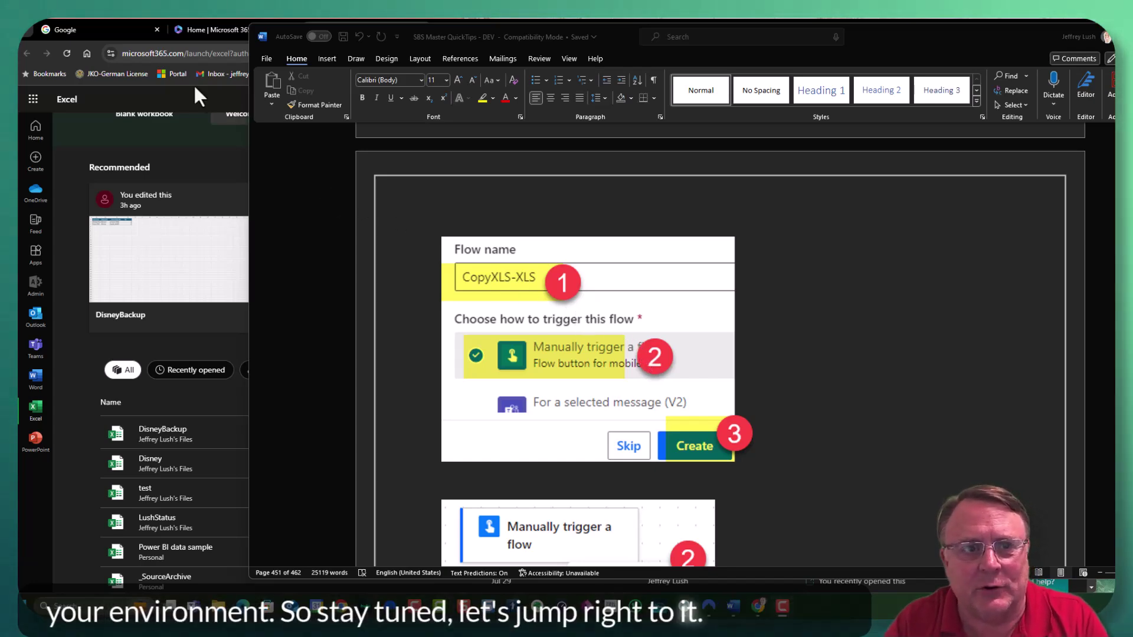
# Show the CopyXtoX flow's Manually trigger a flow step in Power Automate, then return to Word
pyautogui.click(204, 30)
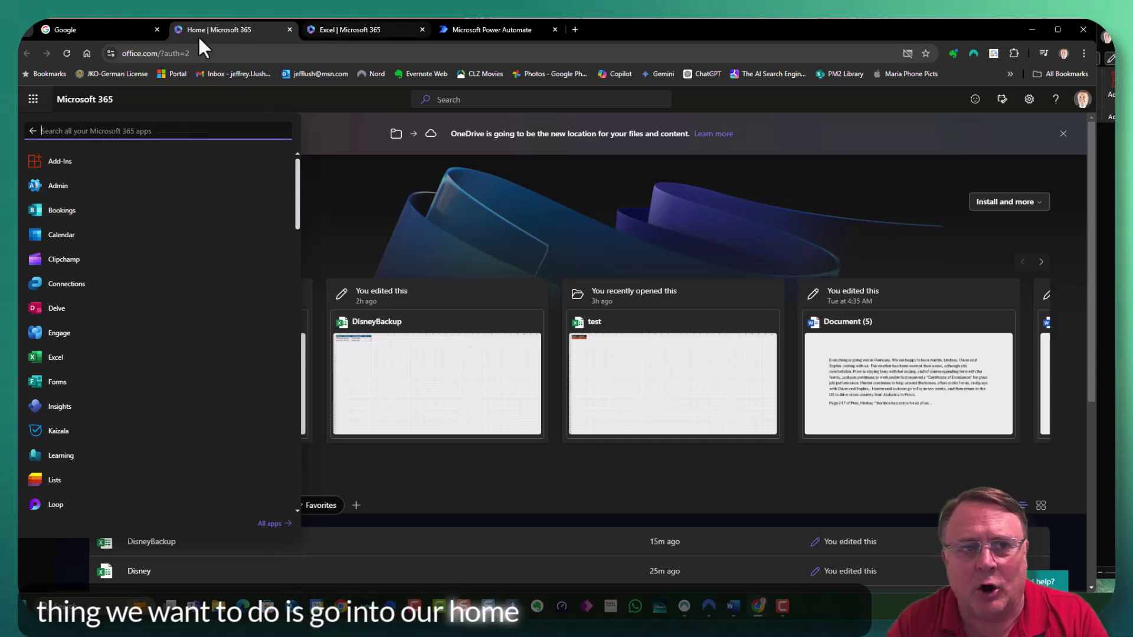
pyautogui.write('power')
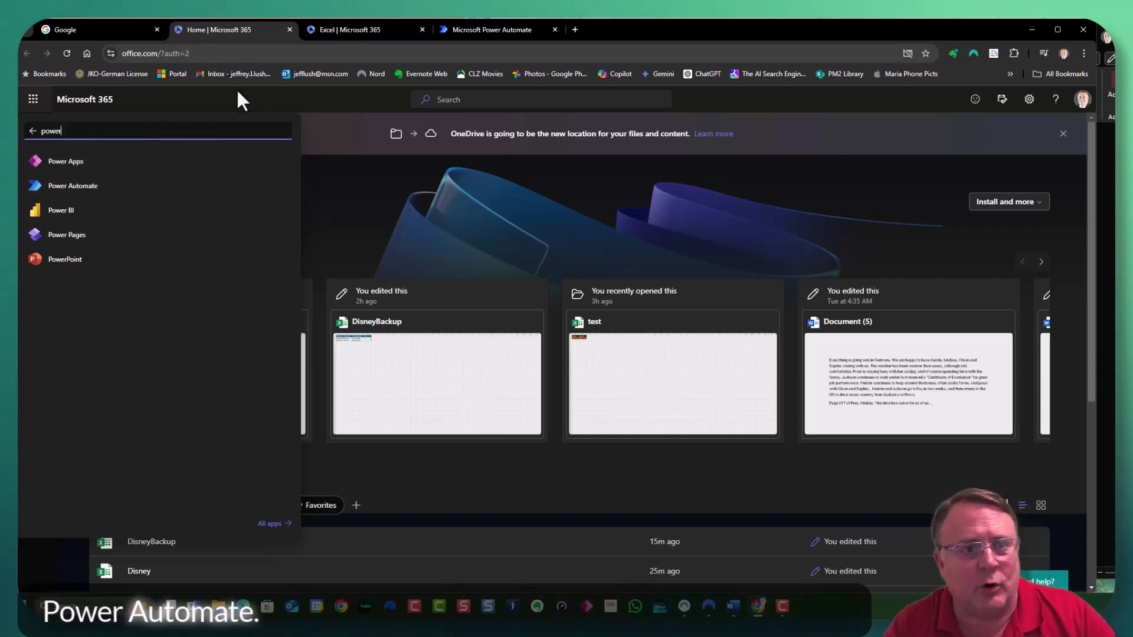
pyautogui.click(505, 32)
pyautogui.click(466, 202)
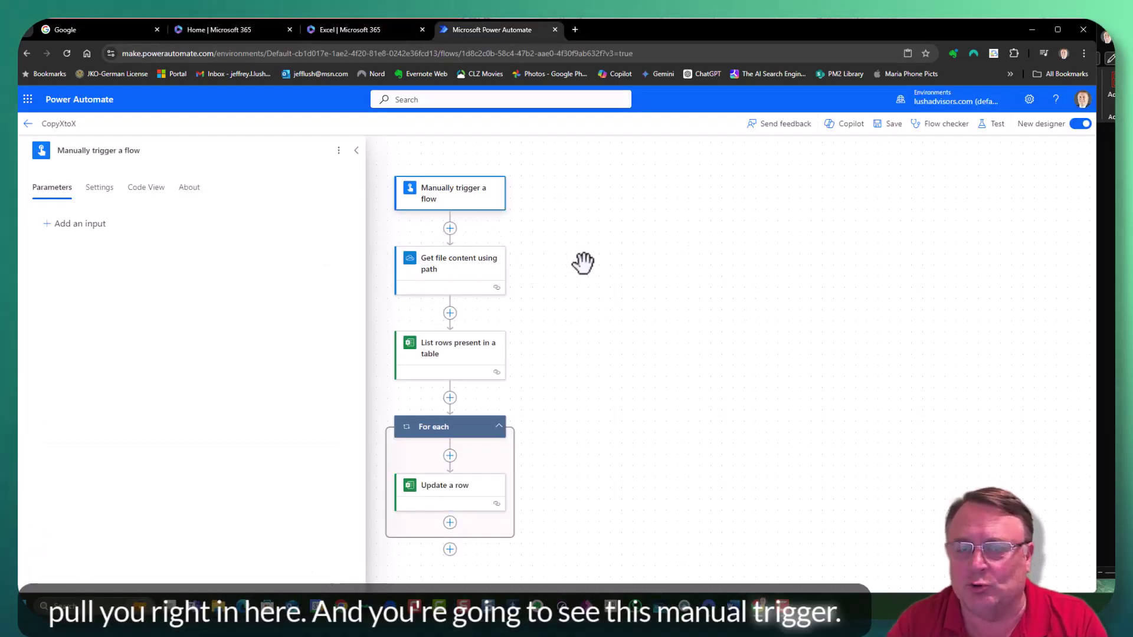
pyautogui.hotkey('alt', 'Tab')
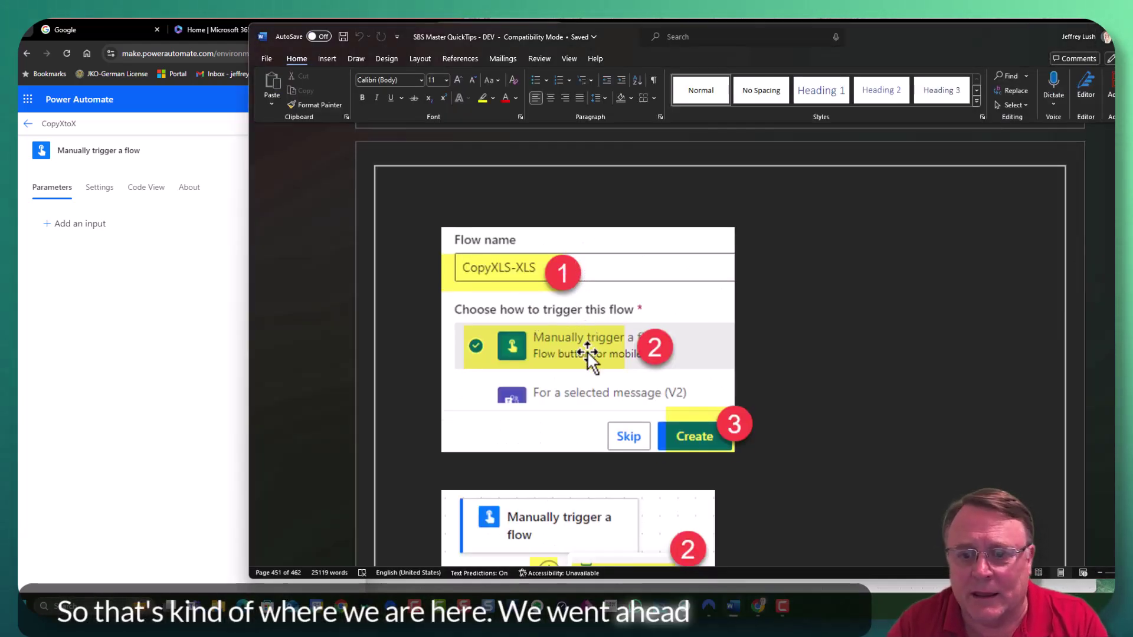
# Scroll the Word guide to the Add an action screenshot searching 'get file content using'
pyautogui.scroll(-3, 586, 354)
pyautogui.scroll(2, 577, 221)
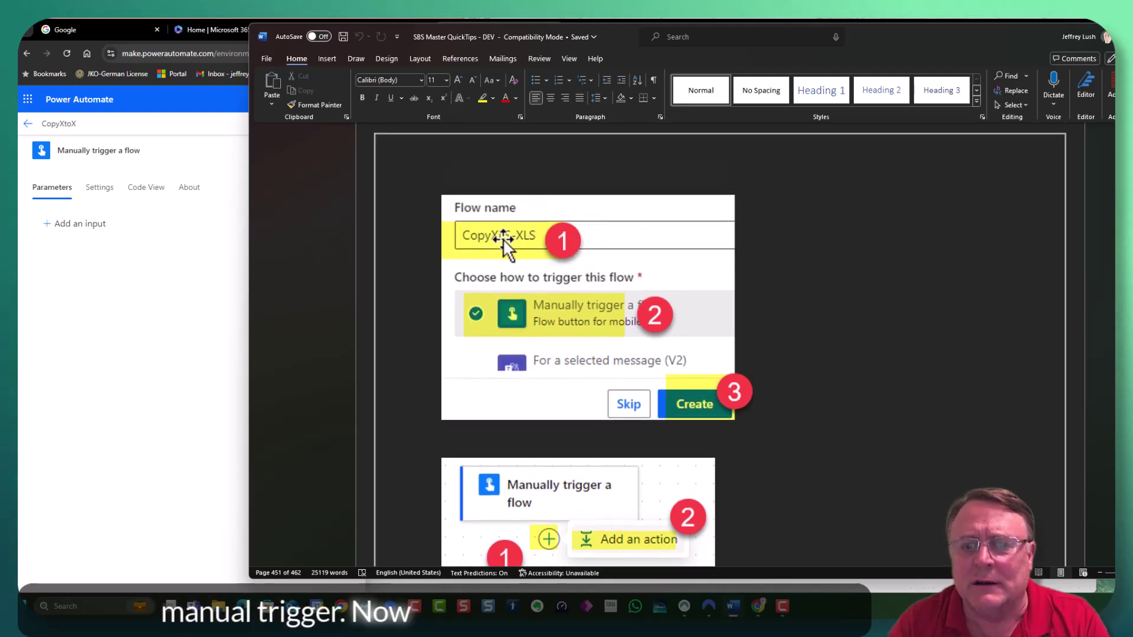
pyautogui.scroll(10, 565, 254)
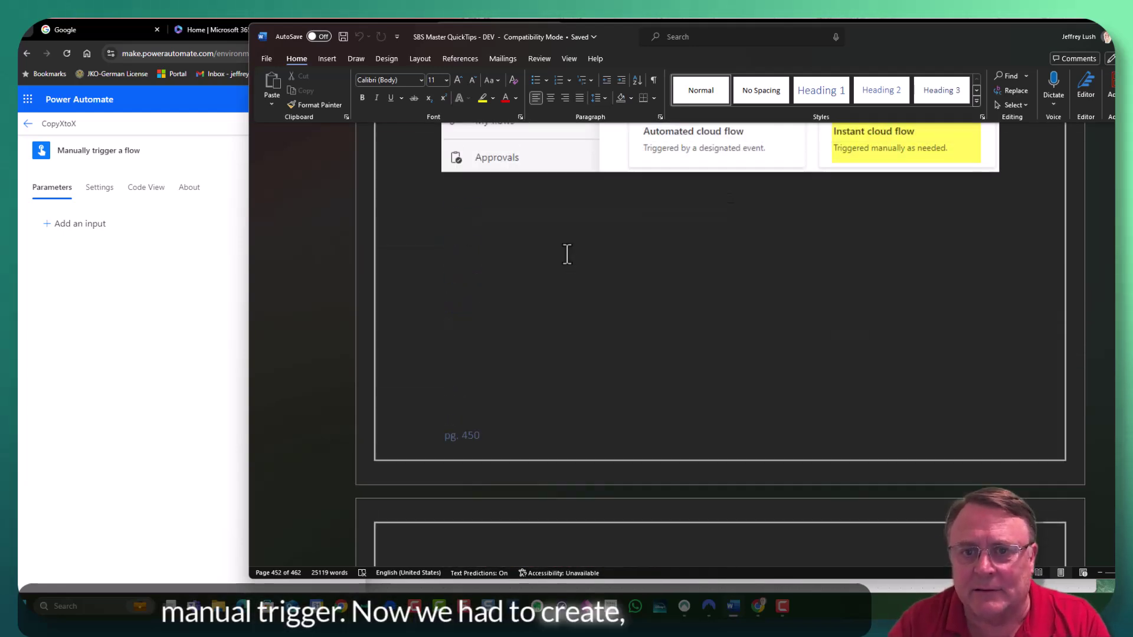
pyautogui.scroll(2, 567, 254)
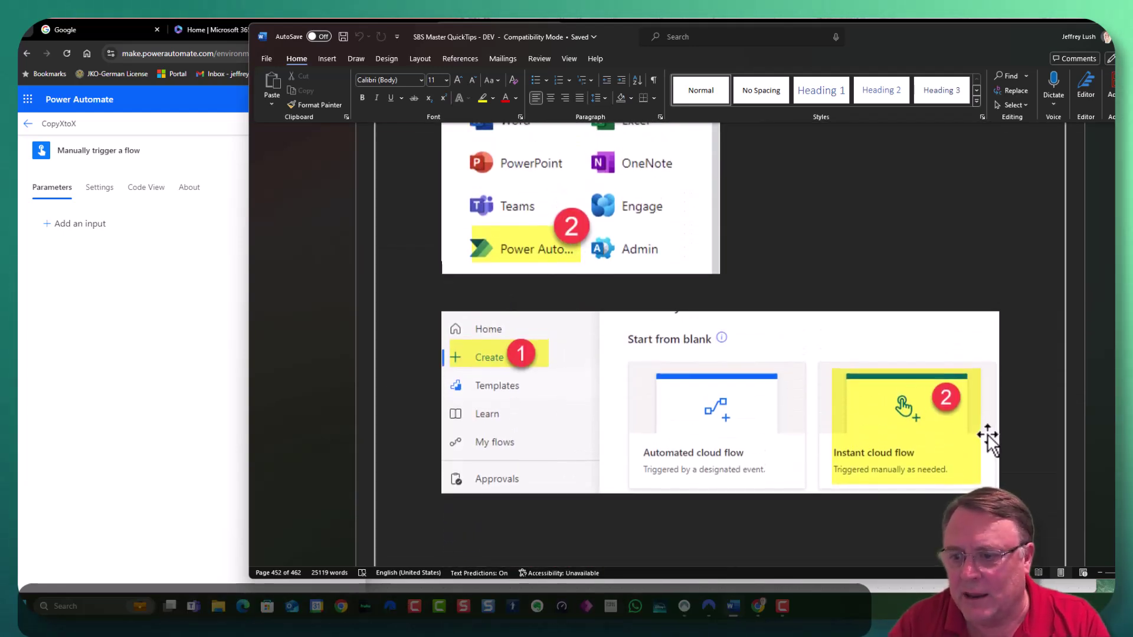
pyautogui.scroll(-8, 716, 433)
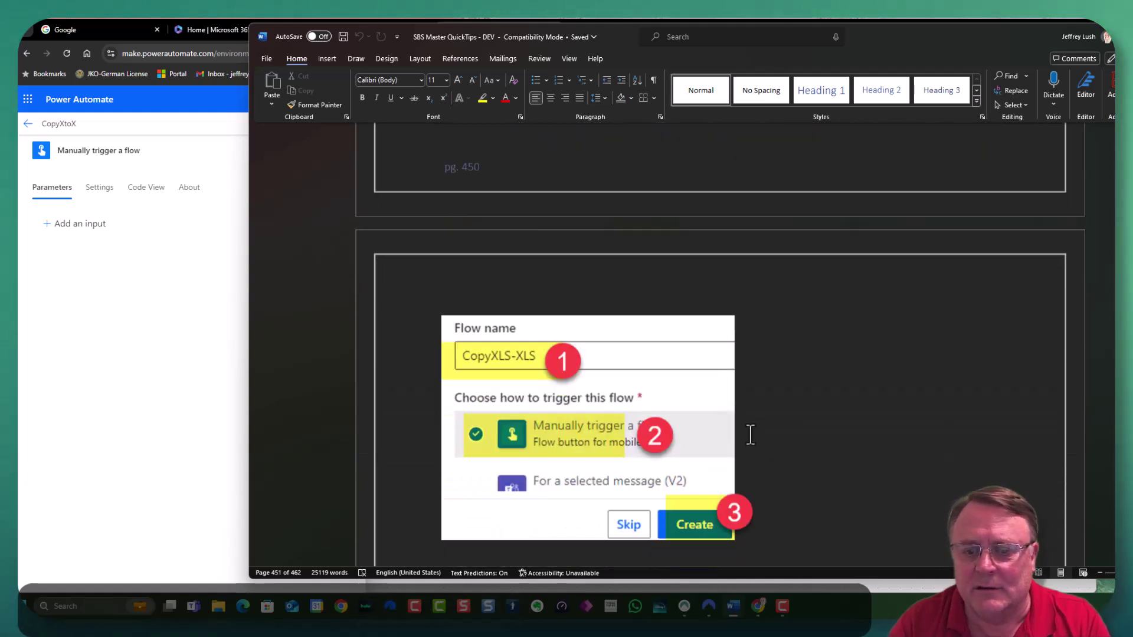
pyautogui.scroll(-3, 765, 429)
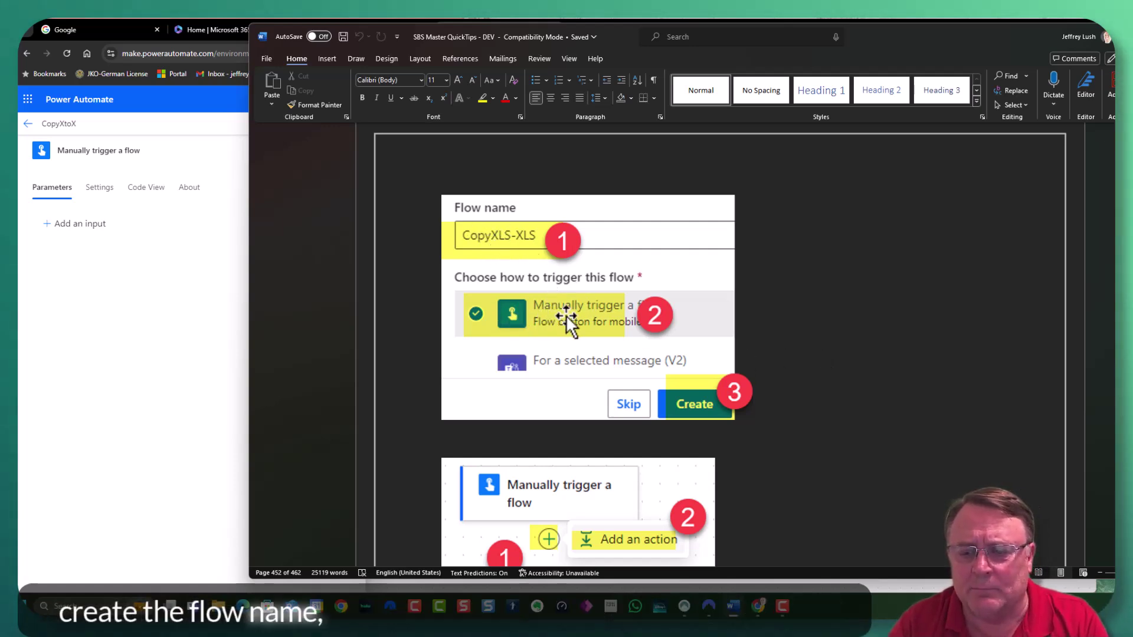
pyautogui.scroll(-5, 734, 406)
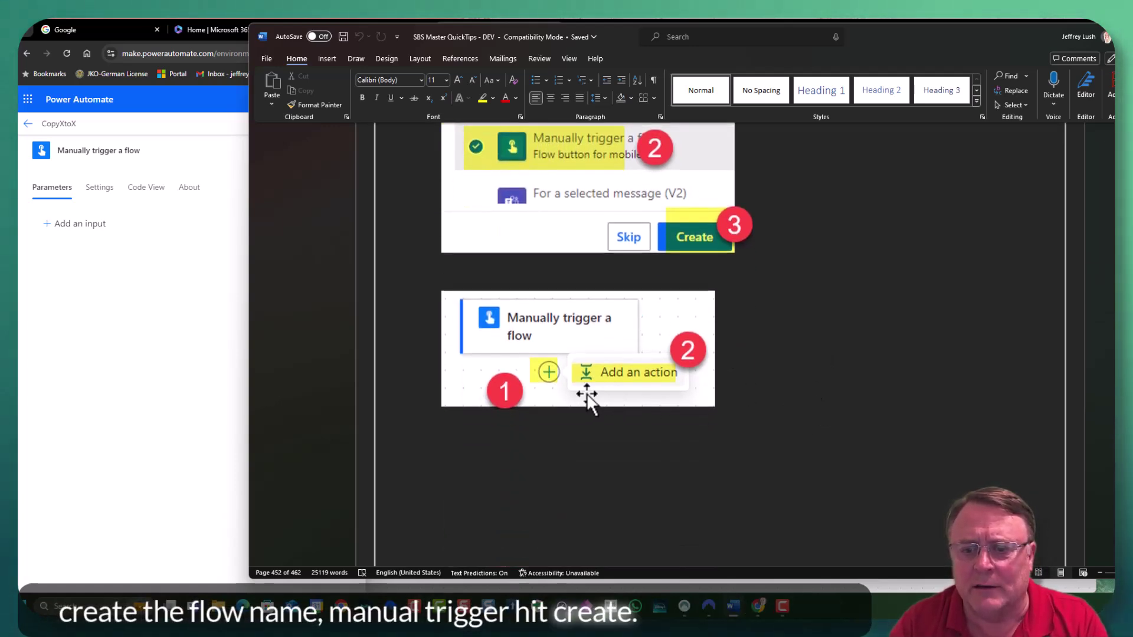
pyautogui.scroll(-15, 579, 376)
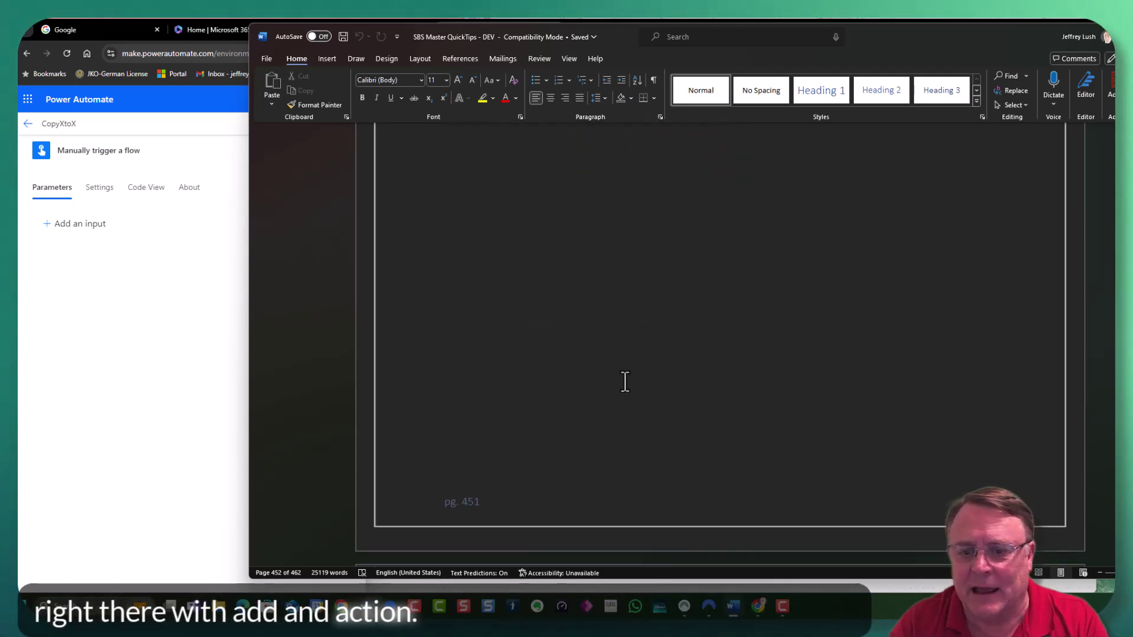
pyautogui.scroll(-2, 684, 370)
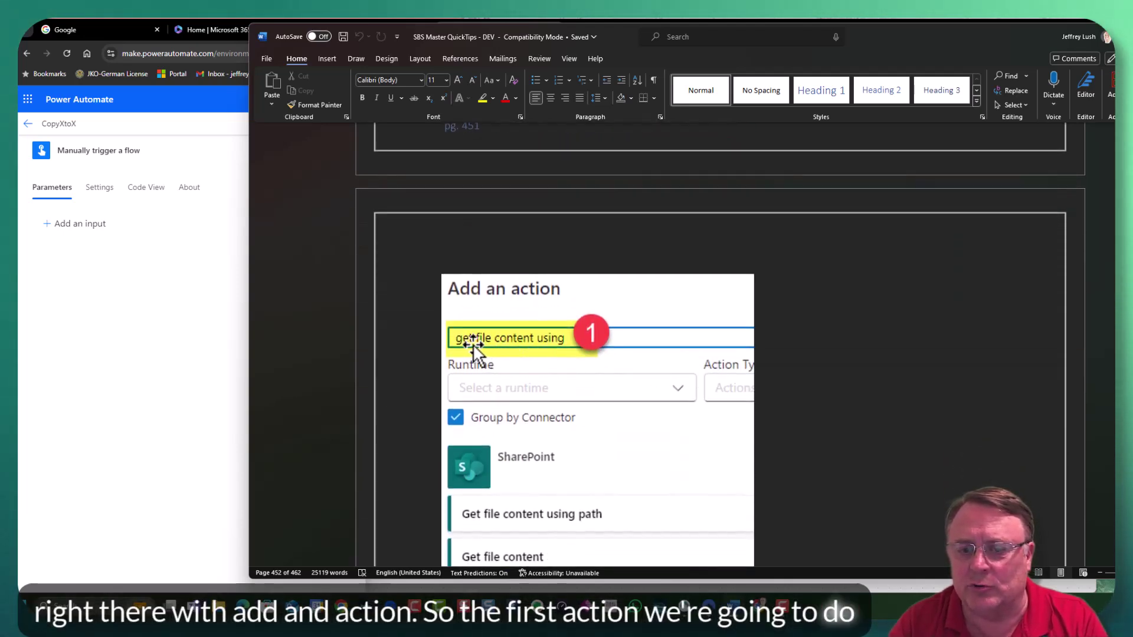
# Start adding an action at the end of the CopyXtoX flow, checking the Word guide
pyautogui.click(243, 337)
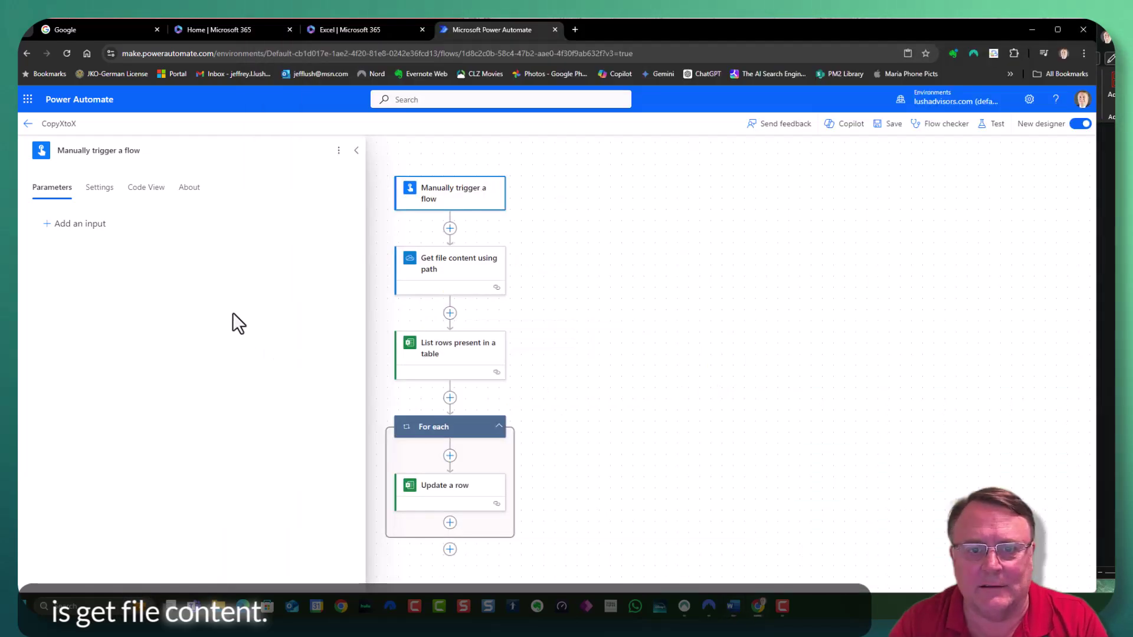
pyautogui.click(449, 229)
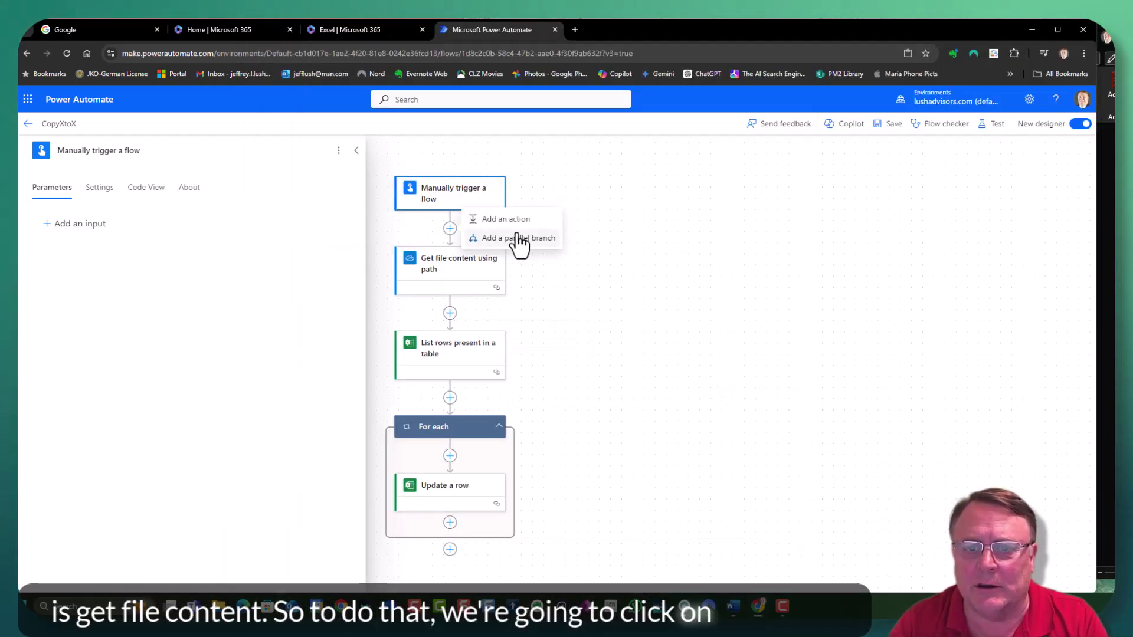
pyautogui.click(450, 550)
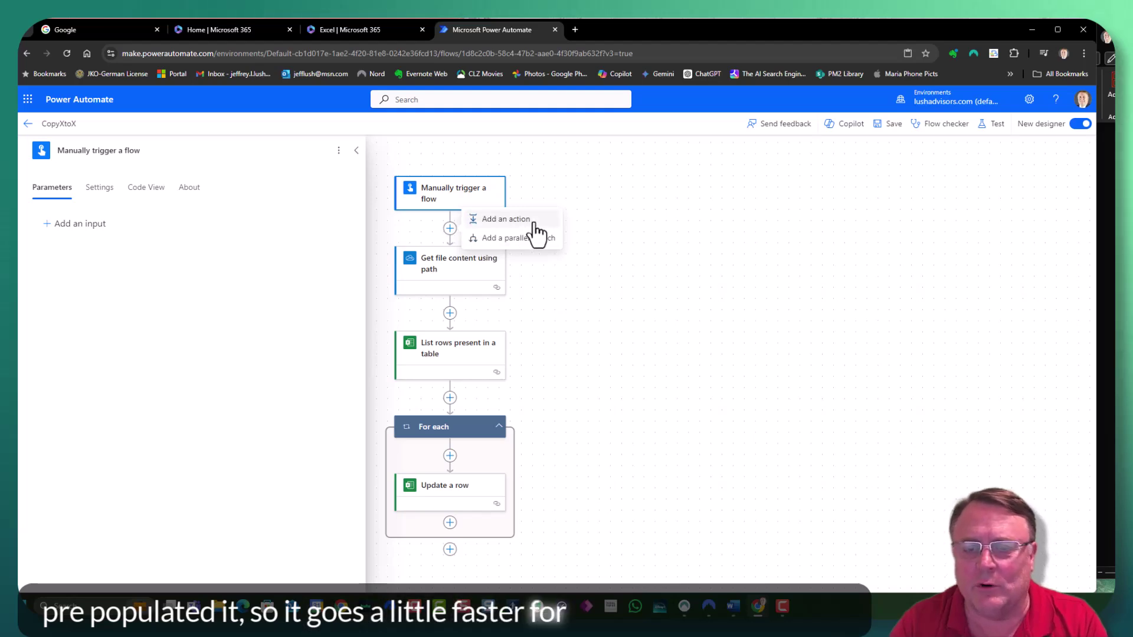
pyautogui.click(505, 219)
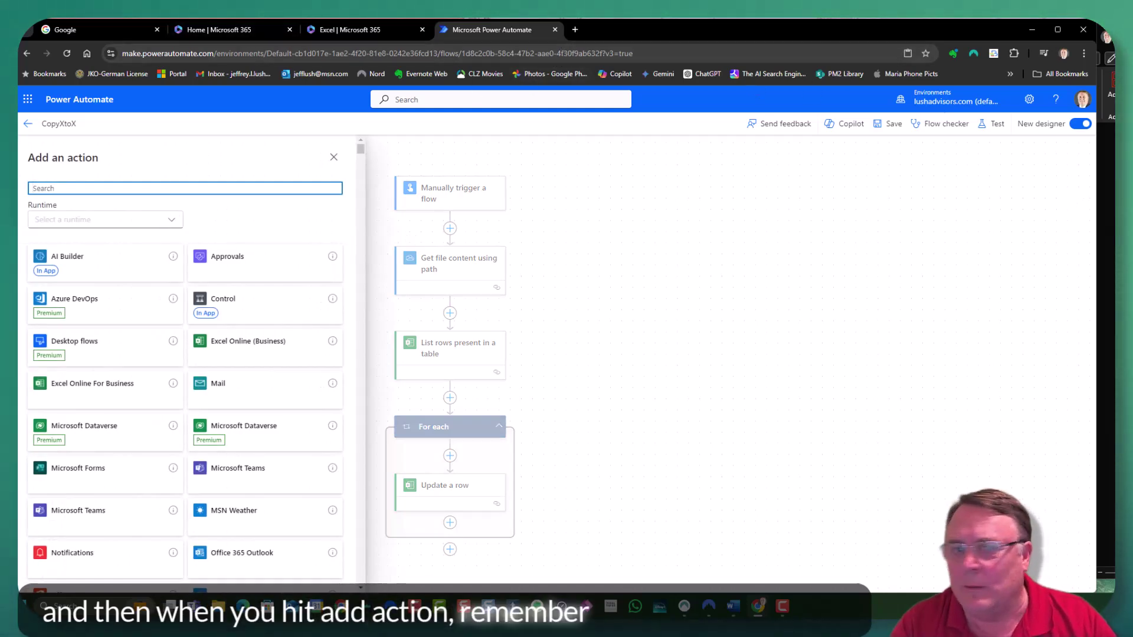
pyautogui.hotkey('alt', 'Tab')
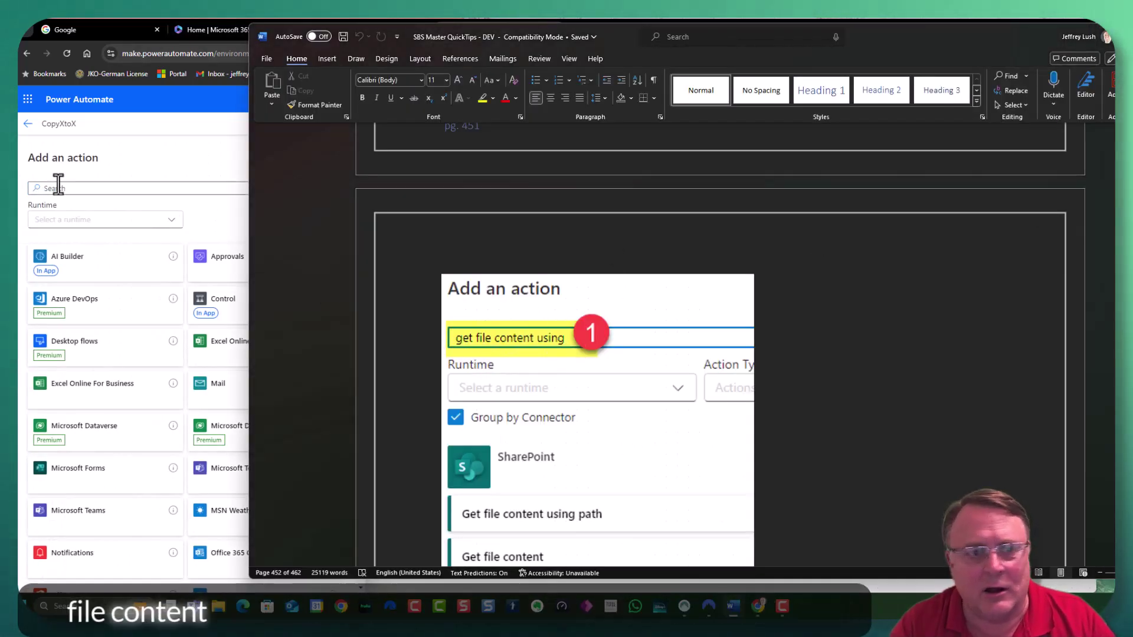
pyautogui.click(62, 186)
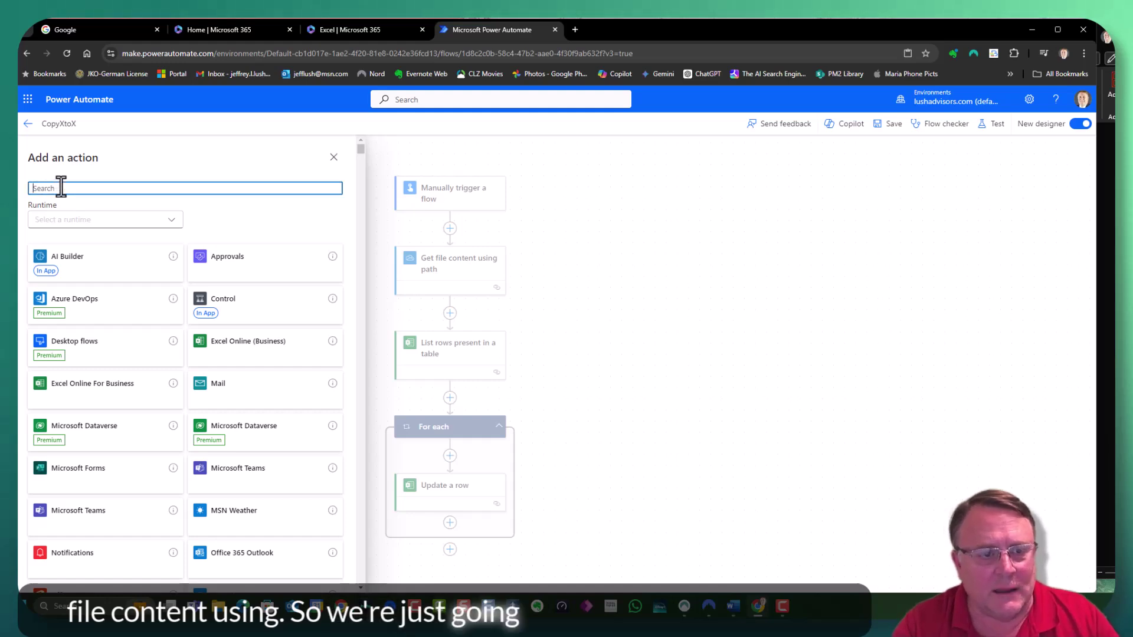
# Search actions for 'get file content using', browse the results, and close the panel unchanged
pyautogui.write('gewt')
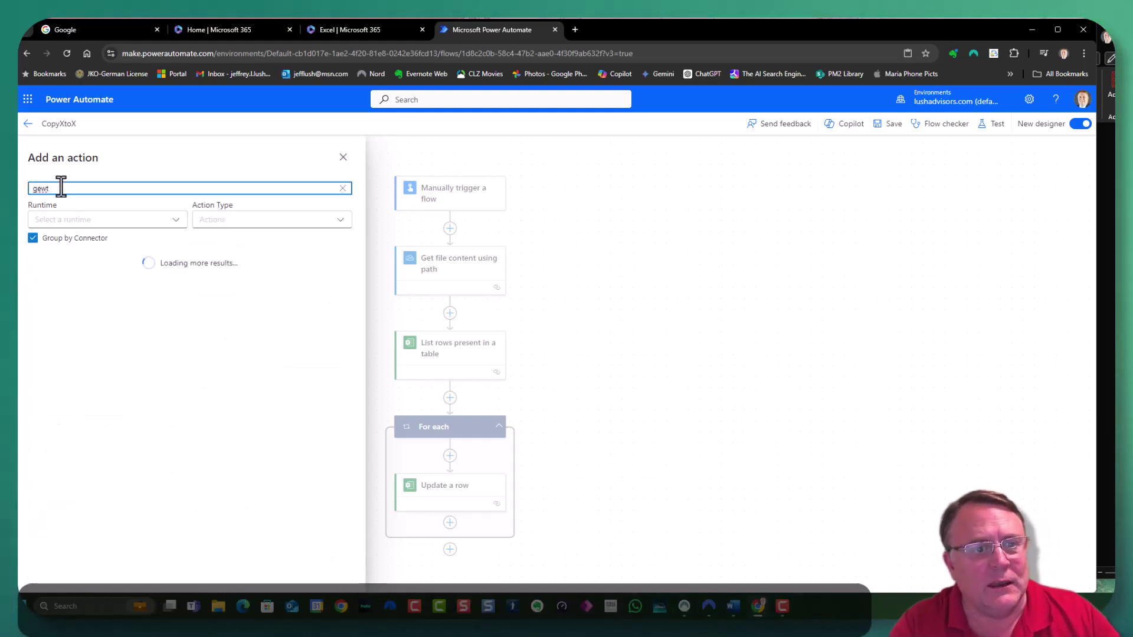
pyautogui.press('BackSpace')
pyautogui.press('BackSpace')
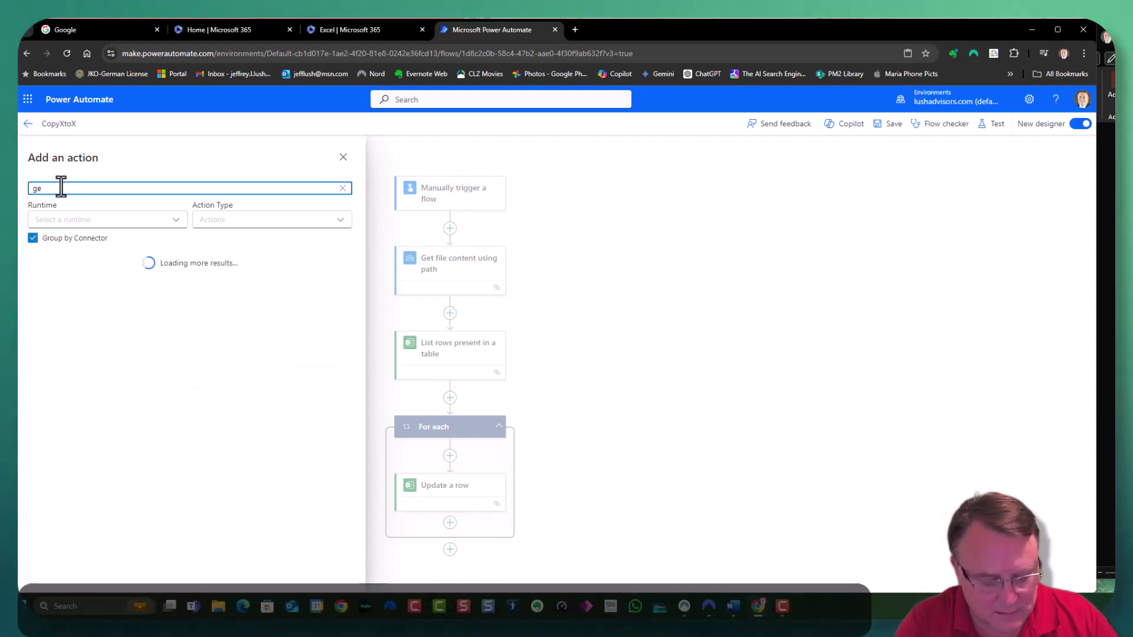
pyautogui.write('t file ')
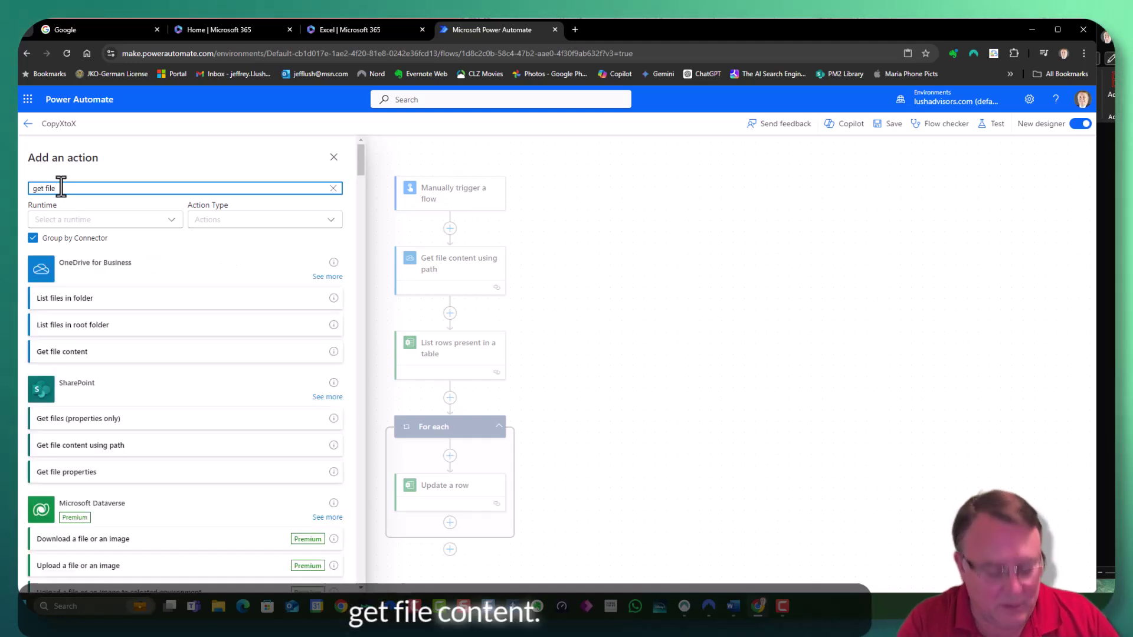
pyautogui.write('content using')
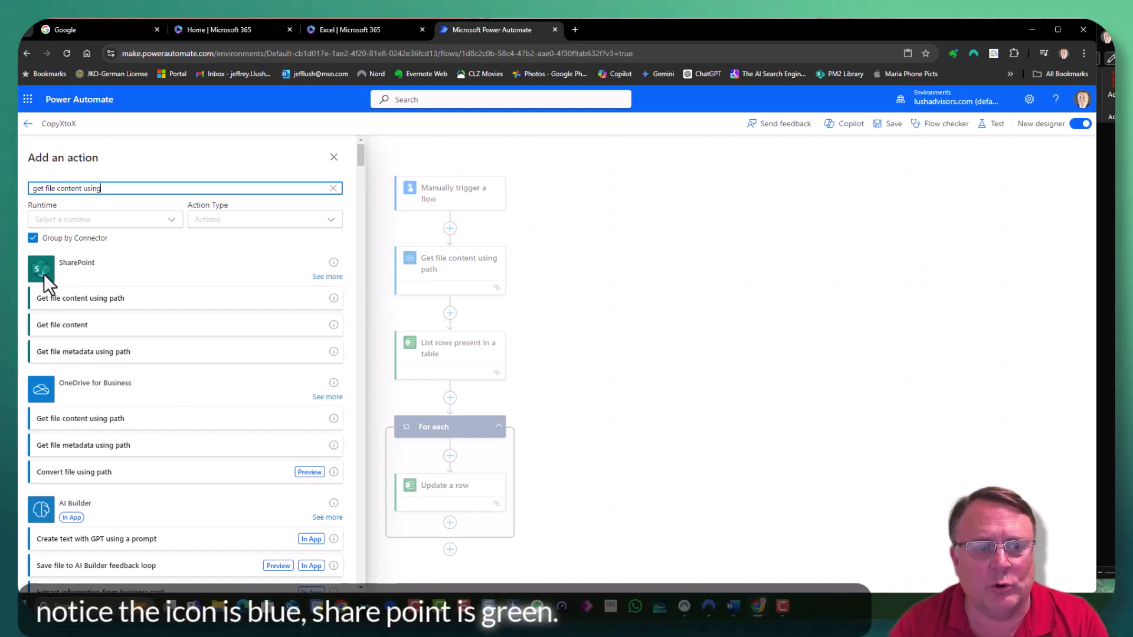
pyautogui.scroll(-5, 51, 513)
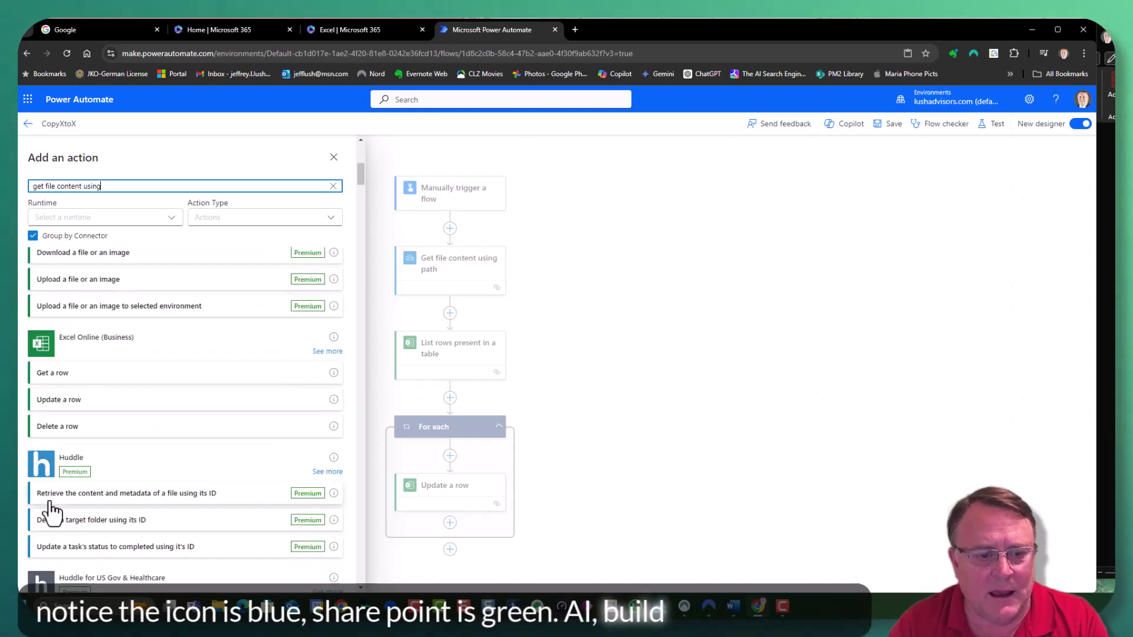
pyautogui.scroll(3, 49, 498)
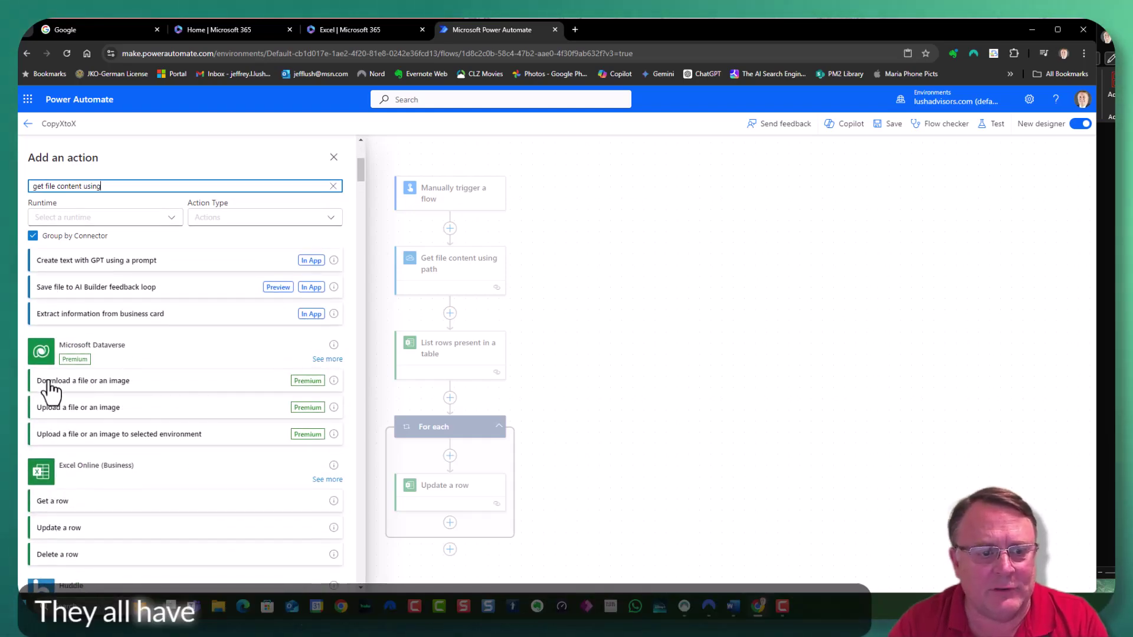
pyautogui.scroll(4, 51, 367)
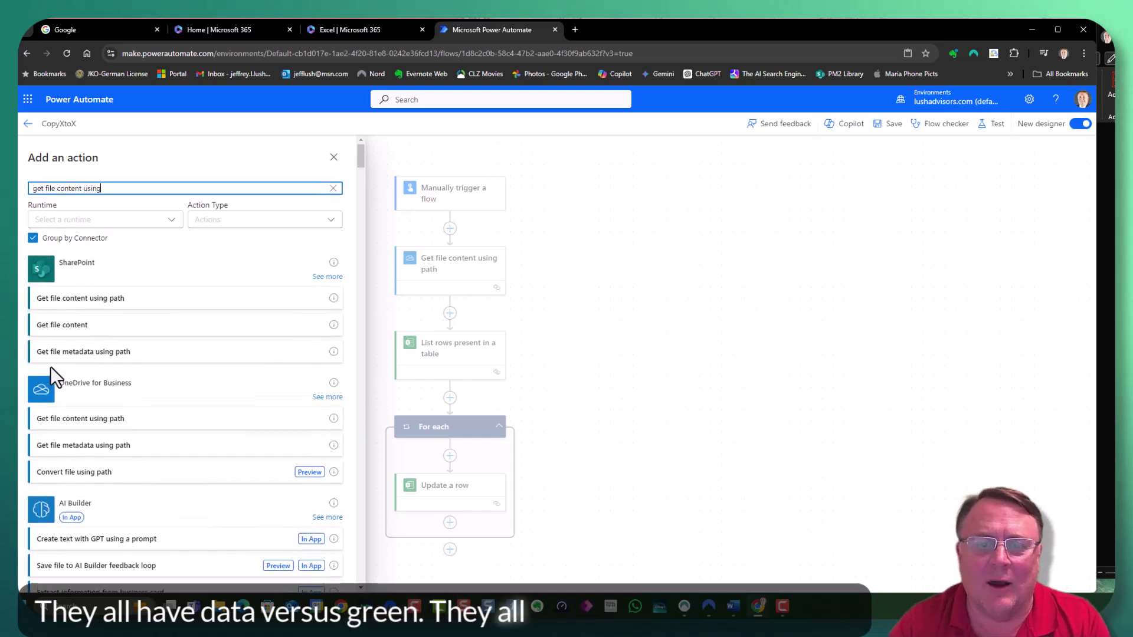
pyautogui.scroll(1, 50, 367)
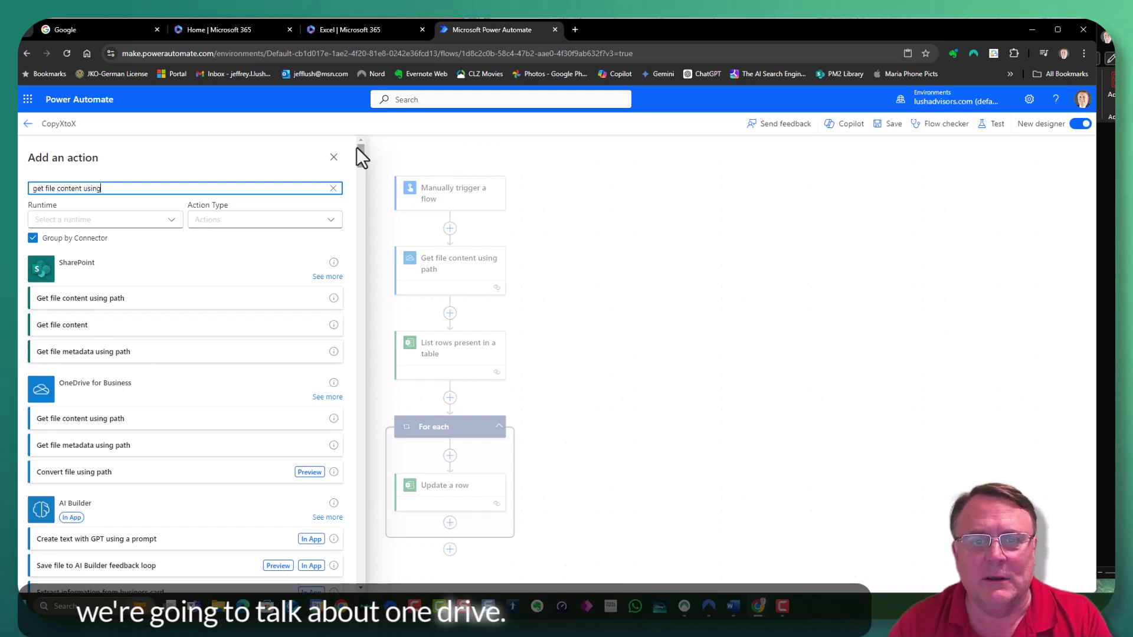
pyautogui.click(334, 159)
# Set Get file content using path's File Path to /Power BI Report Data/Disney.xlsx from OneDrive
pyautogui.click(468, 280)
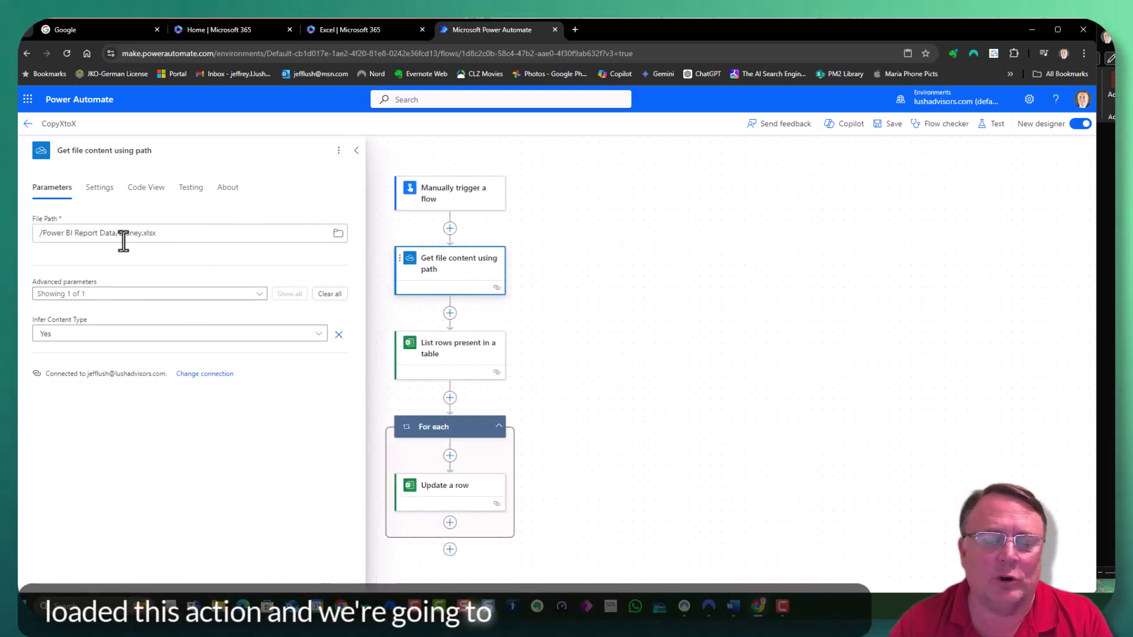
pyautogui.click(338, 233)
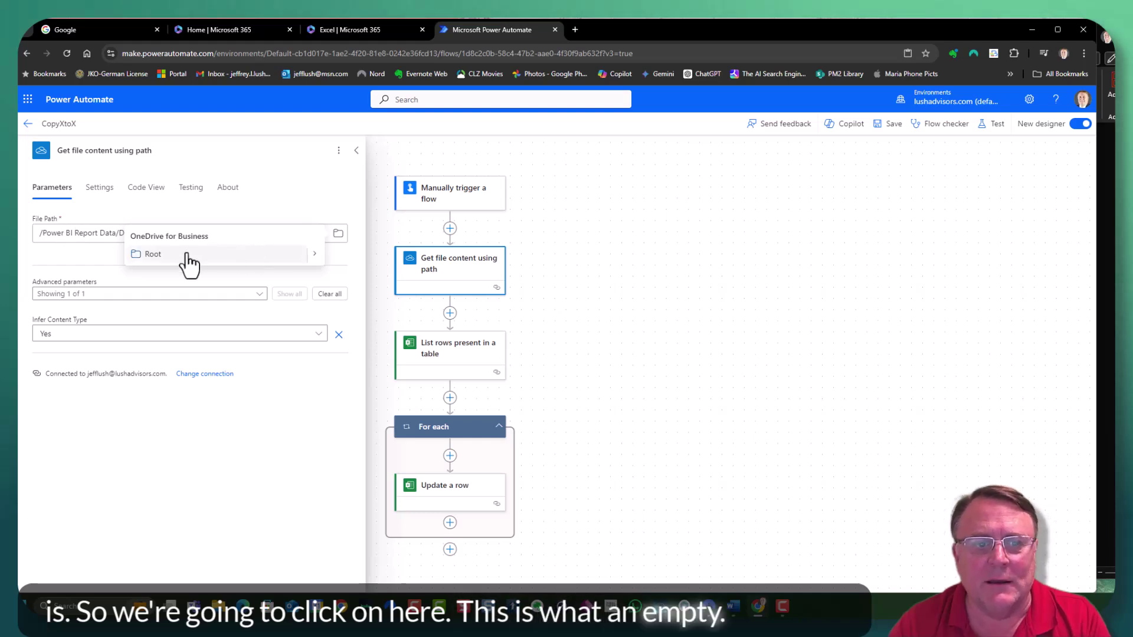
pyautogui.click(314, 255)
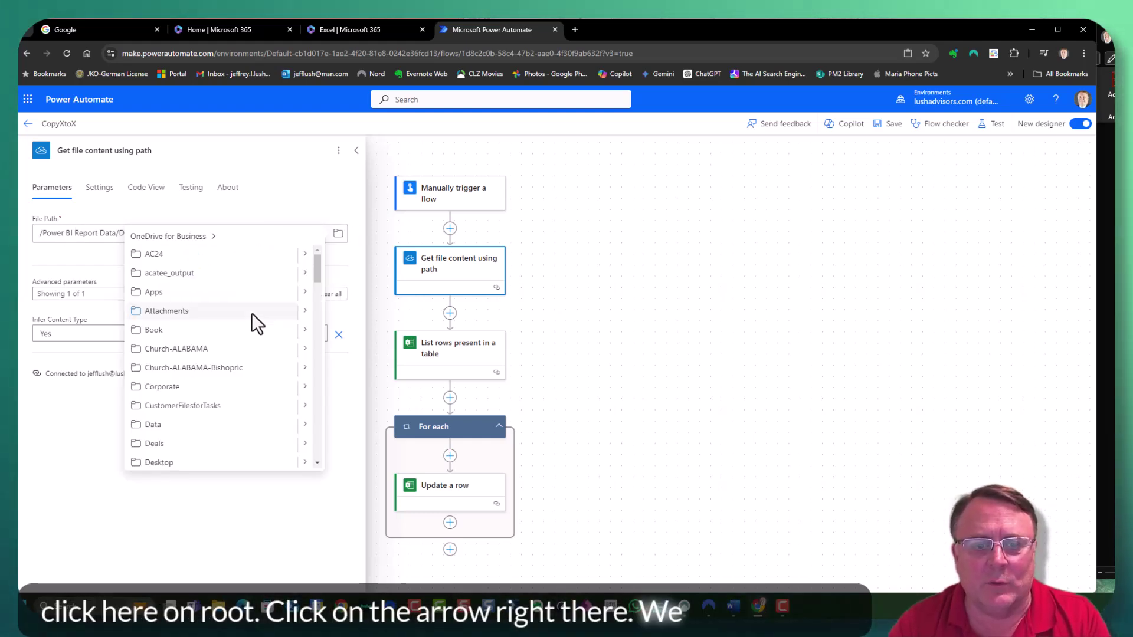
pyautogui.scroll(-5, 254, 331)
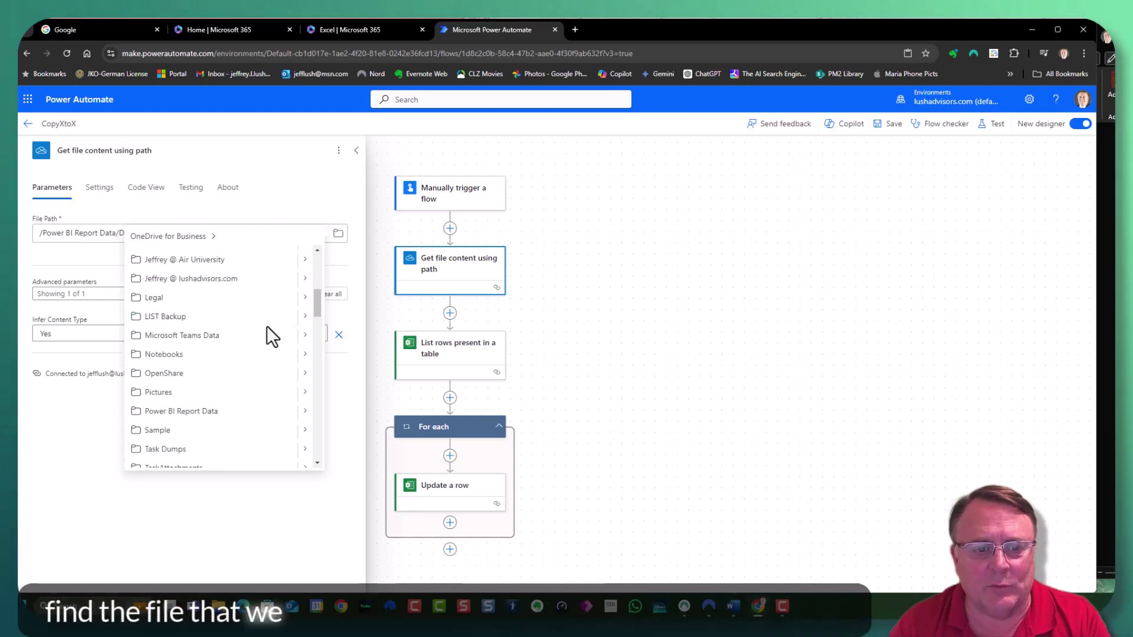
pyautogui.scroll(-2, 267, 325)
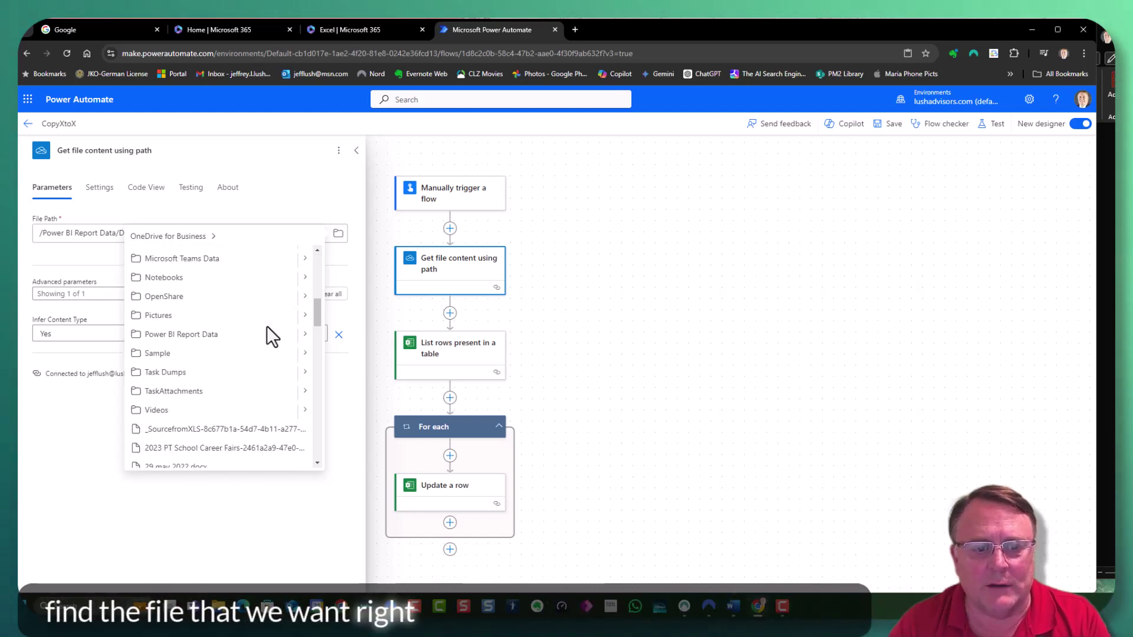
pyautogui.click(304, 300)
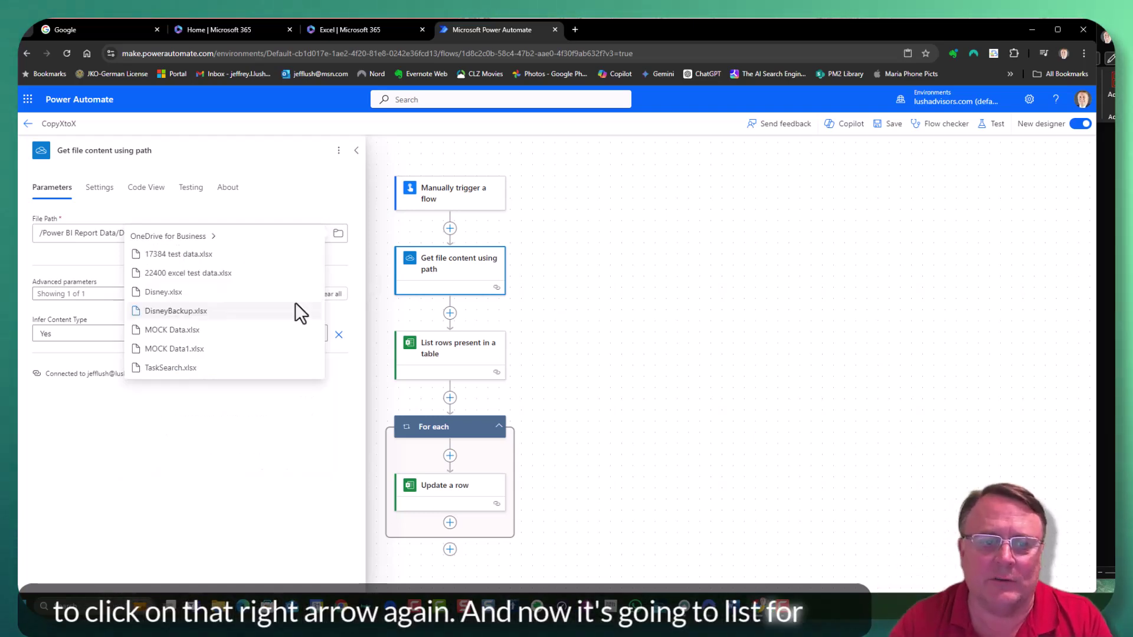
pyautogui.click(162, 292)
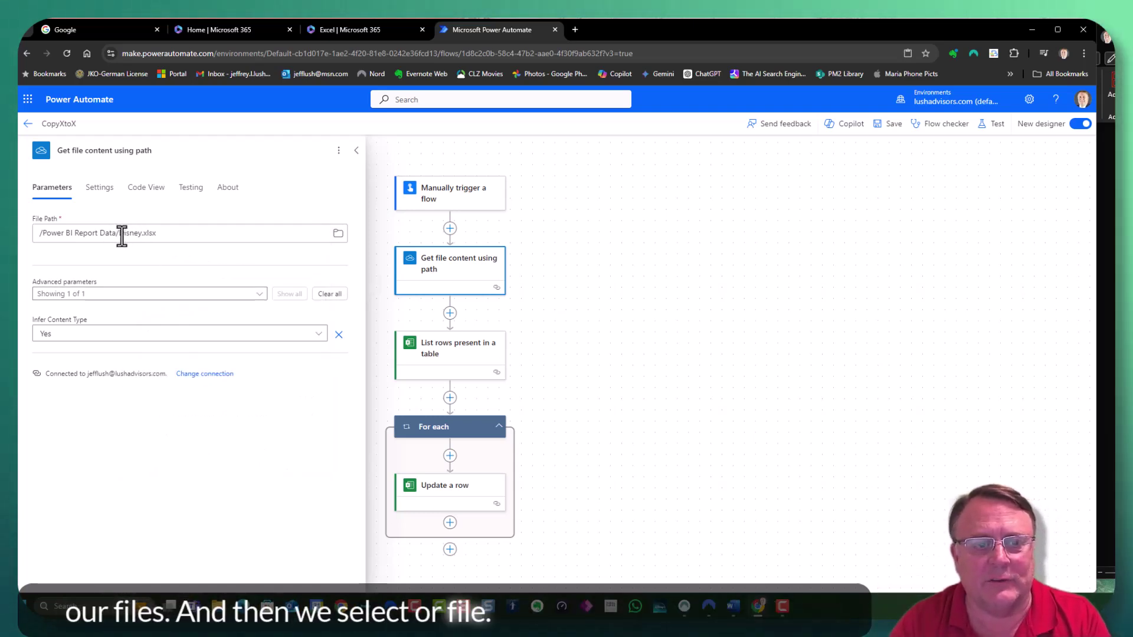
pyautogui.moveTo(115, 232); pyautogui.dragTo(160, 233)
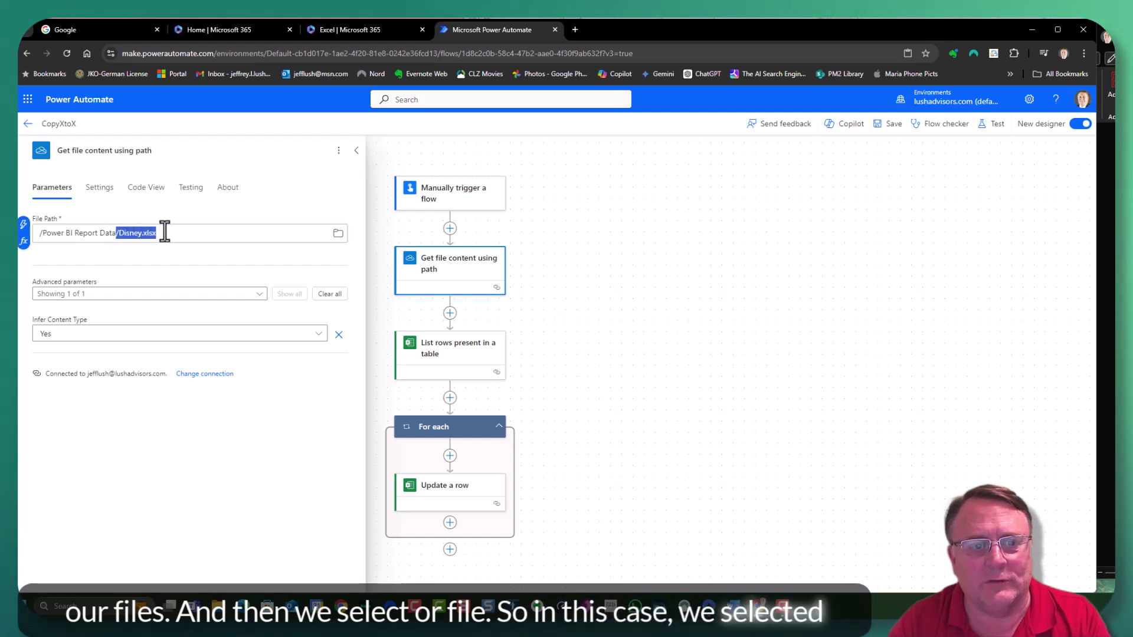
pyautogui.click(198, 450)
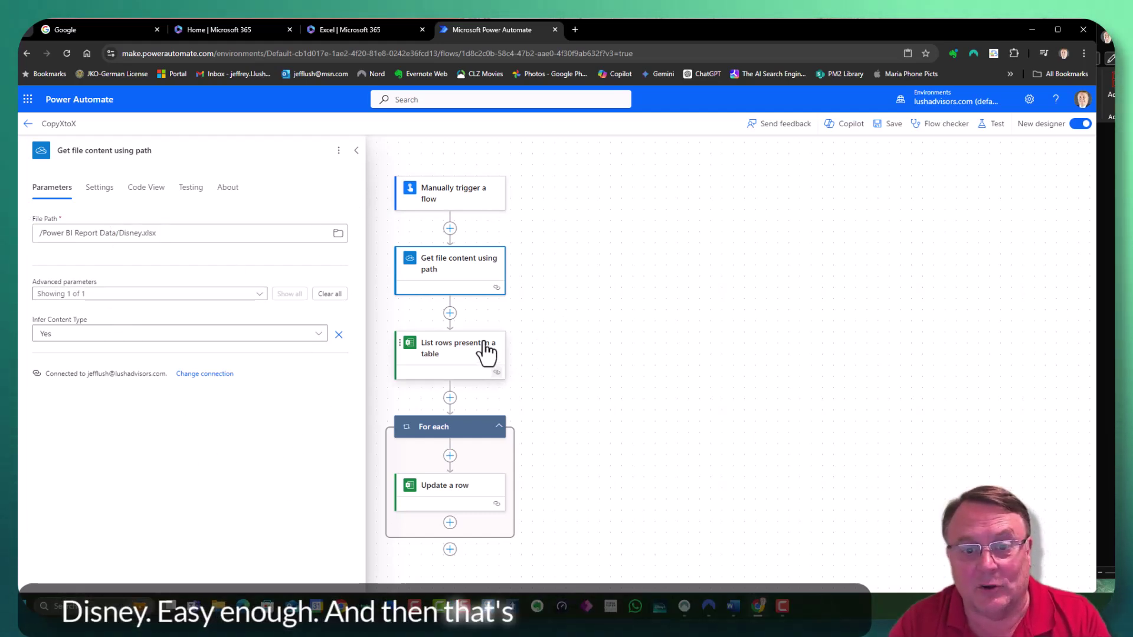
pyautogui.click(450, 313)
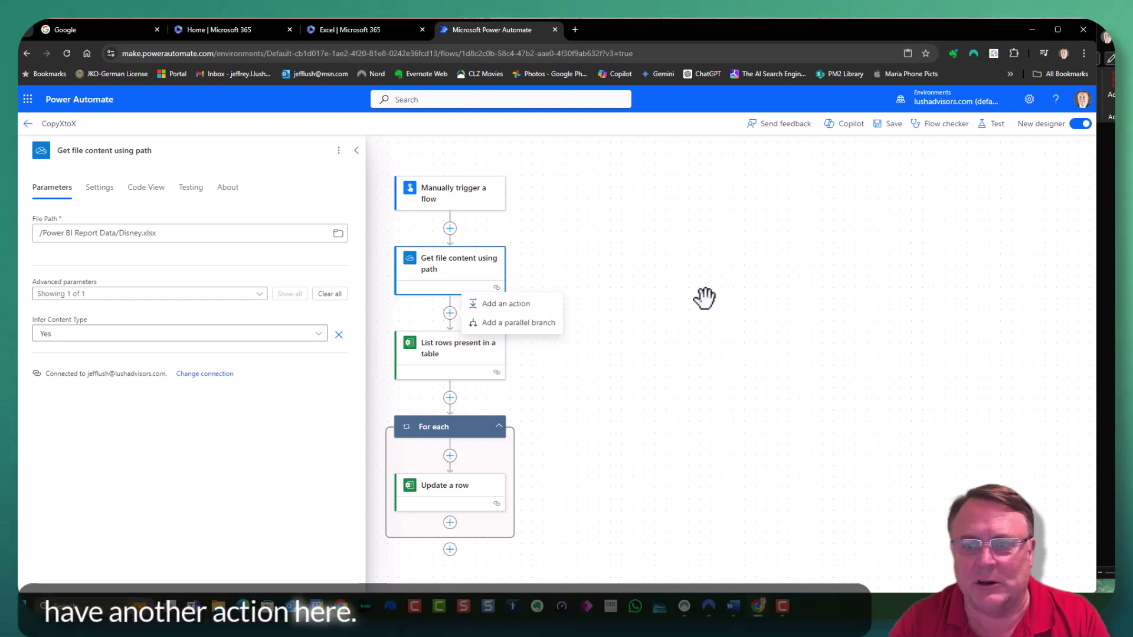
# Scroll the Word guide to the List rows screenshots: OneDrive for Business, OneDrive library, Disney.xlsx
pyautogui.hotkey('alt', 'Tab')
pyautogui.scroll(-15, 693, 324)
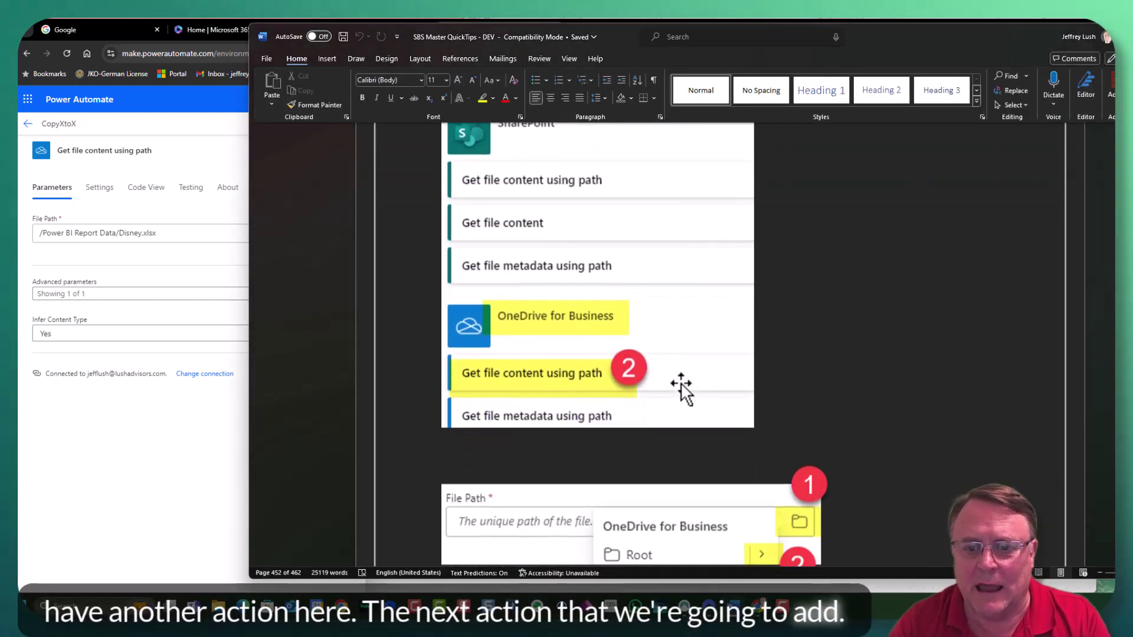
pyautogui.scroll(-12, 684, 383)
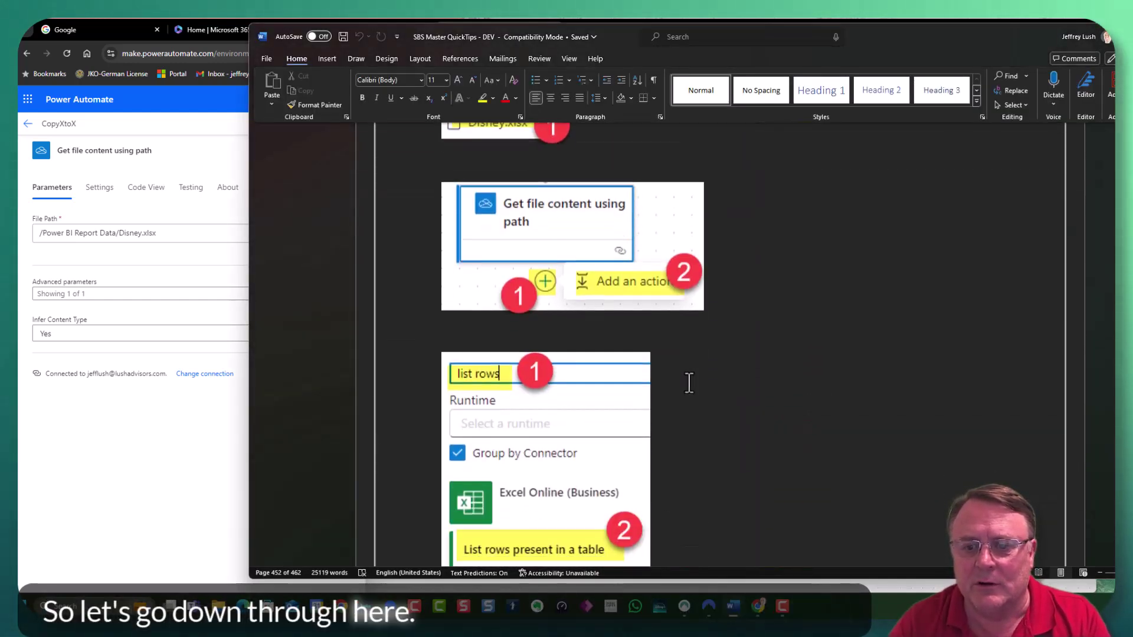
pyautogui.scroll(-2, 693, 379)
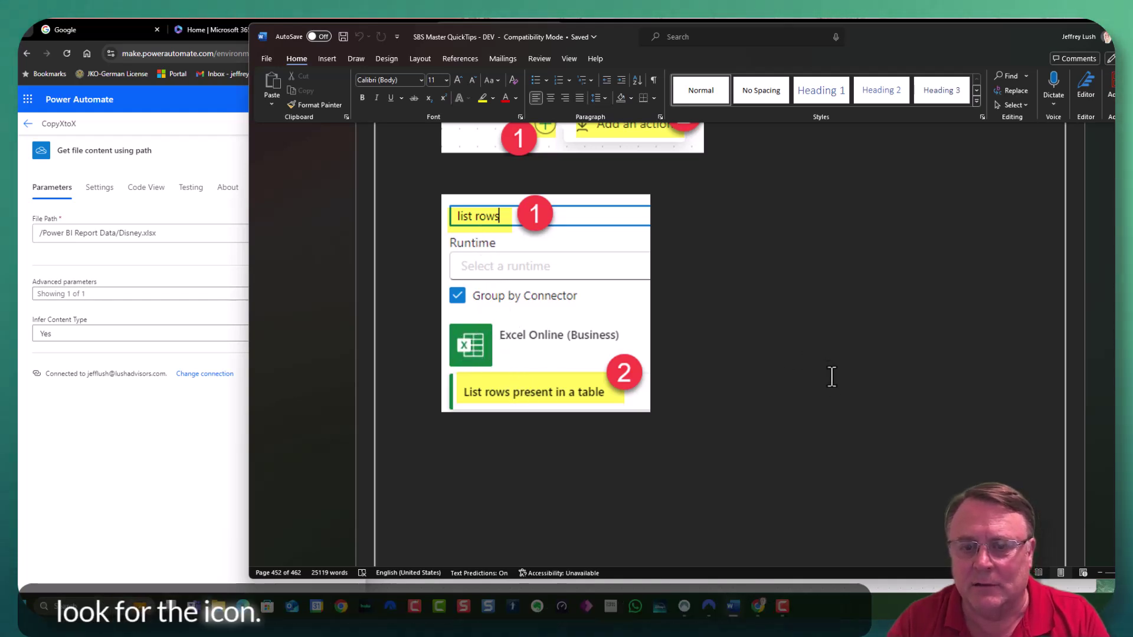
pyautogui.scroll(-10, 829, 375)
pyautogui.scroll(-1, 842, 378)
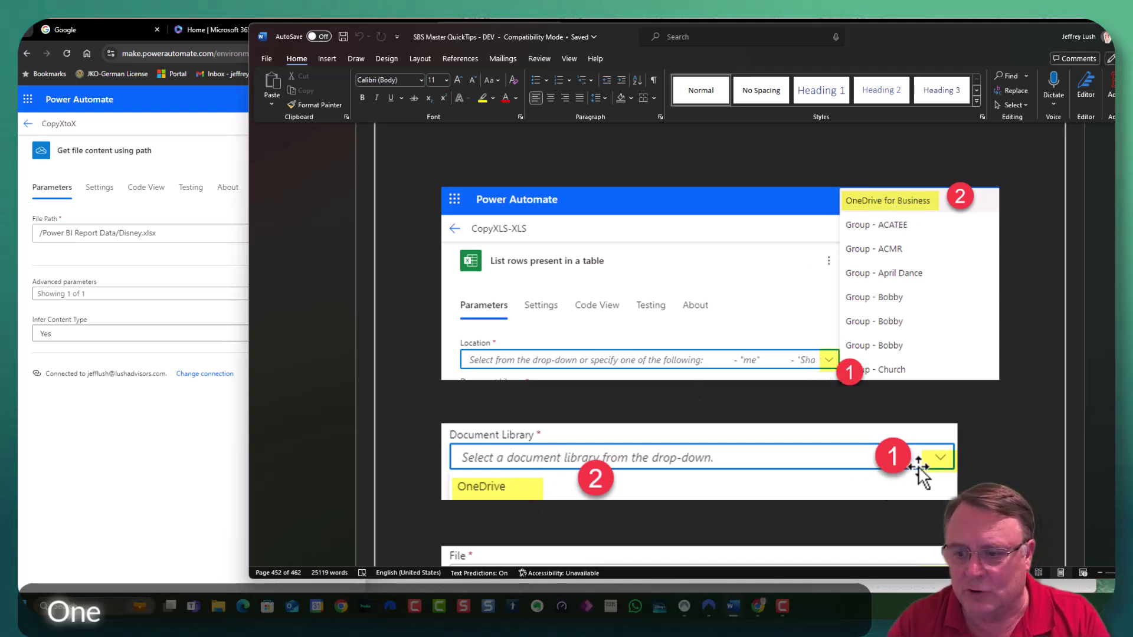
pyautogui.scroll(-5, 552, 439)
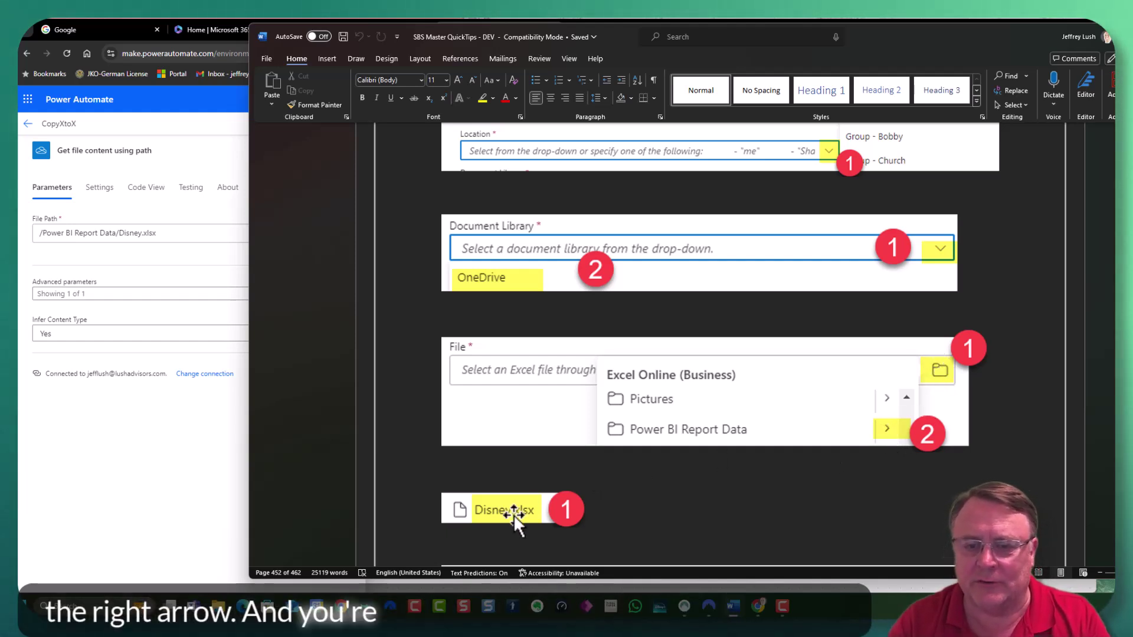
# Check the List rows step's Location and Document Library, keeping OneDrive
pyautogui.click(194, 462)
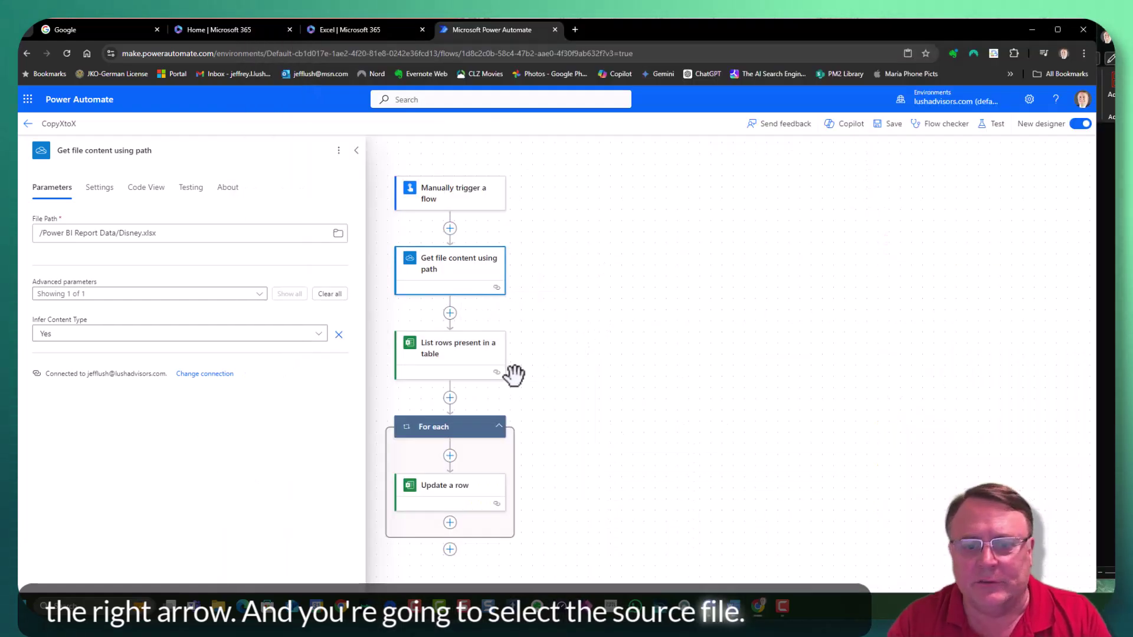
pyautogui.click(471, 364)
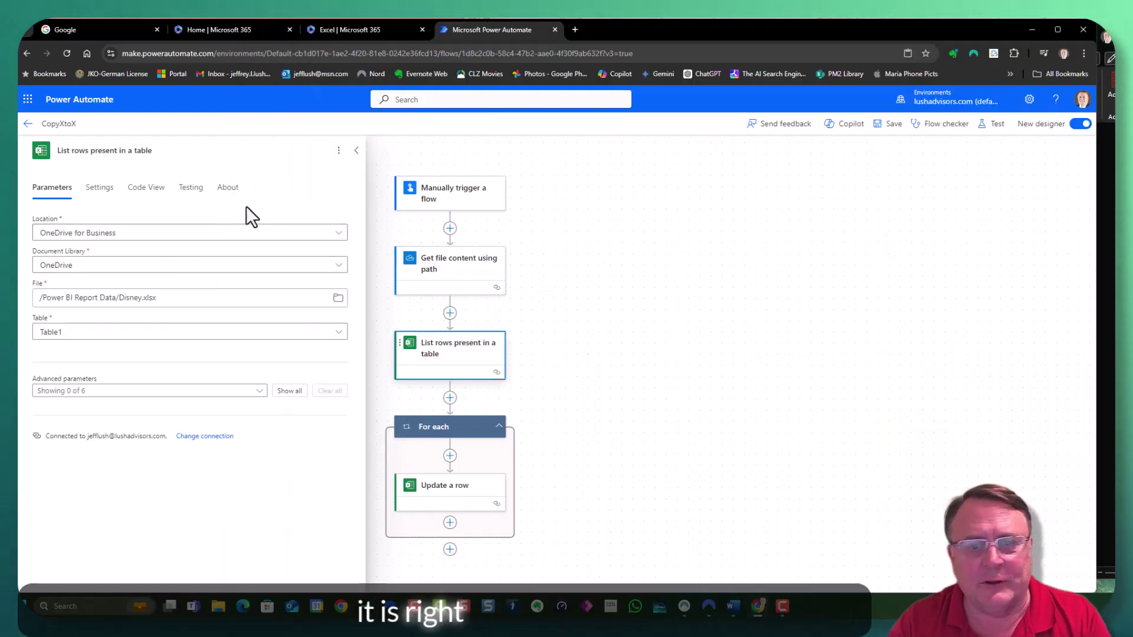
pyautogui.click(338, 234)
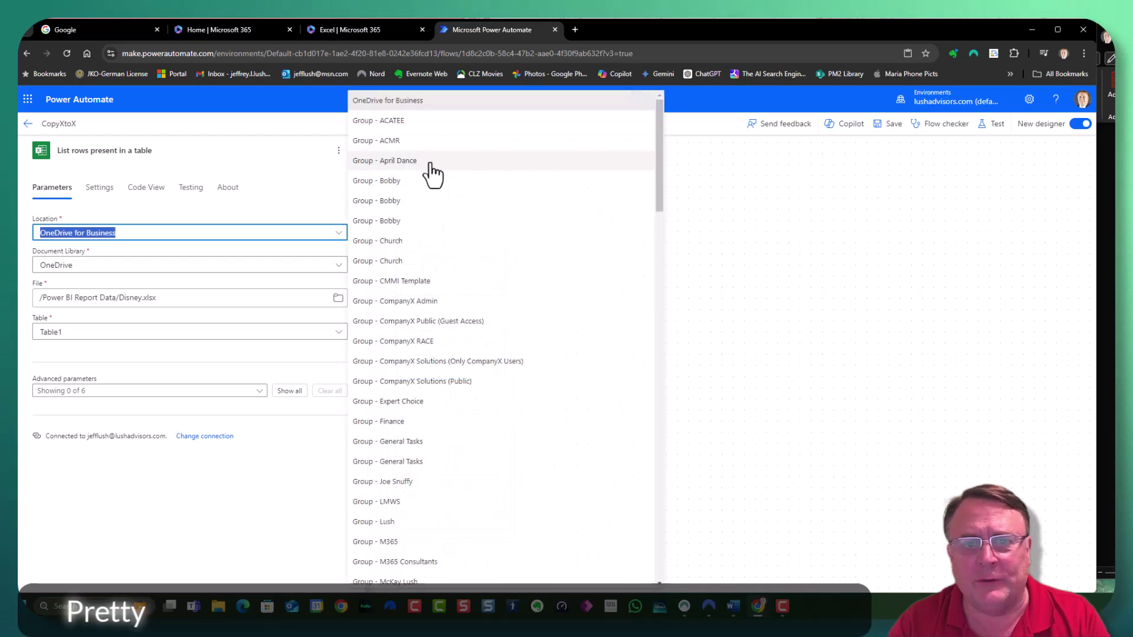
pyautogui.click(340, 267)
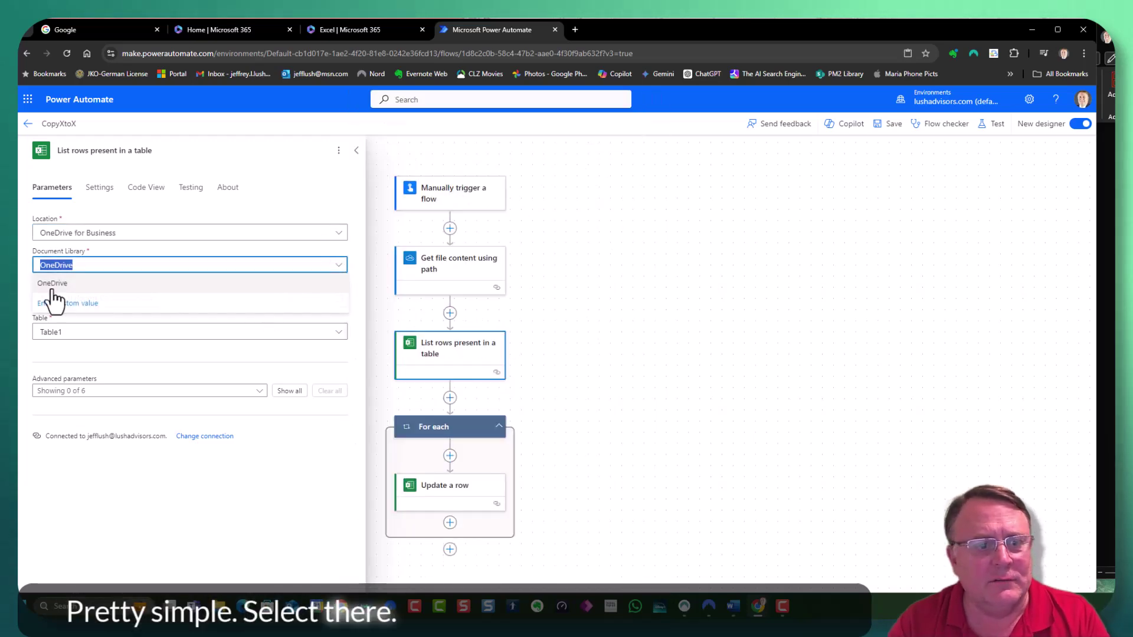
pyautogui.click(65, 285)
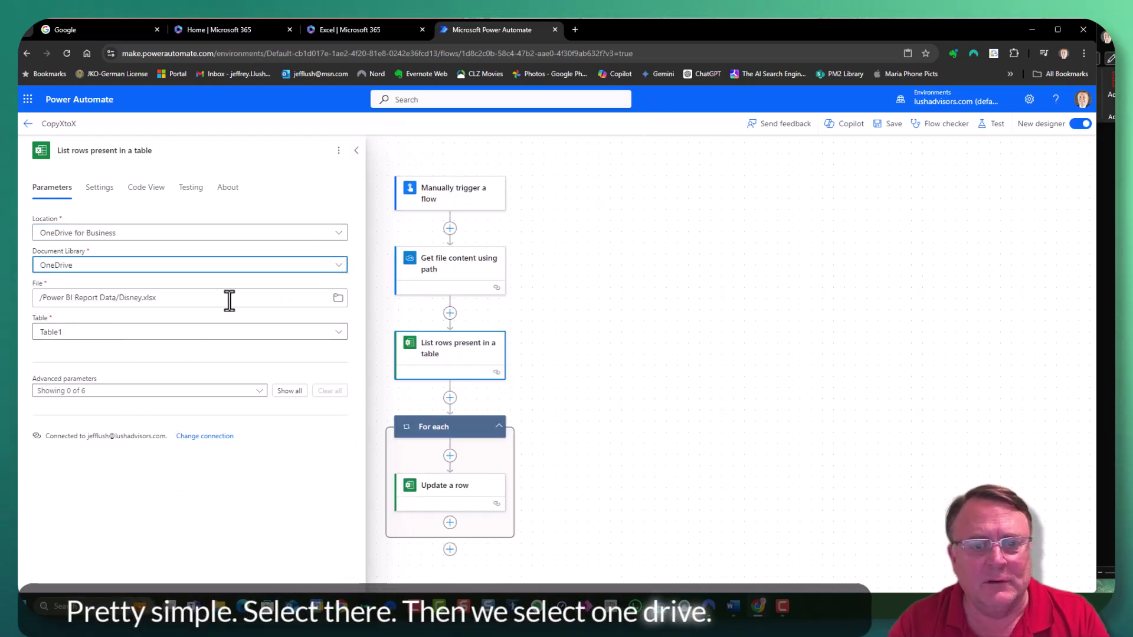
# Confirm List rows reads Table1 from Disney.xlsx, then show Update a row's settings
pyautogui.click(339, 300)
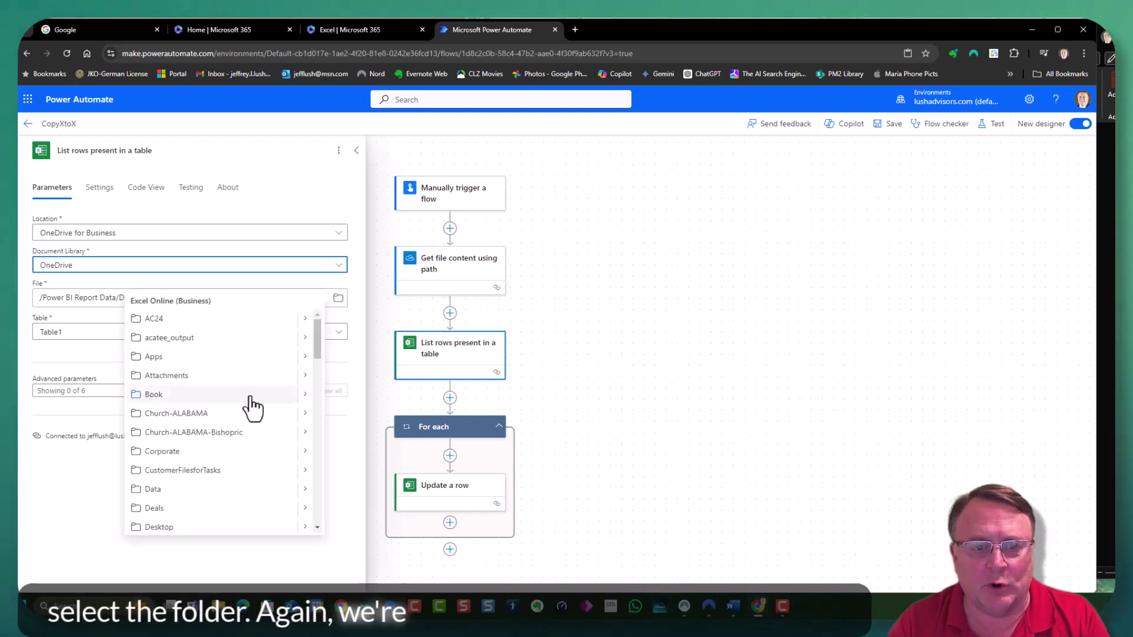
pyautogui.click(90, 299)
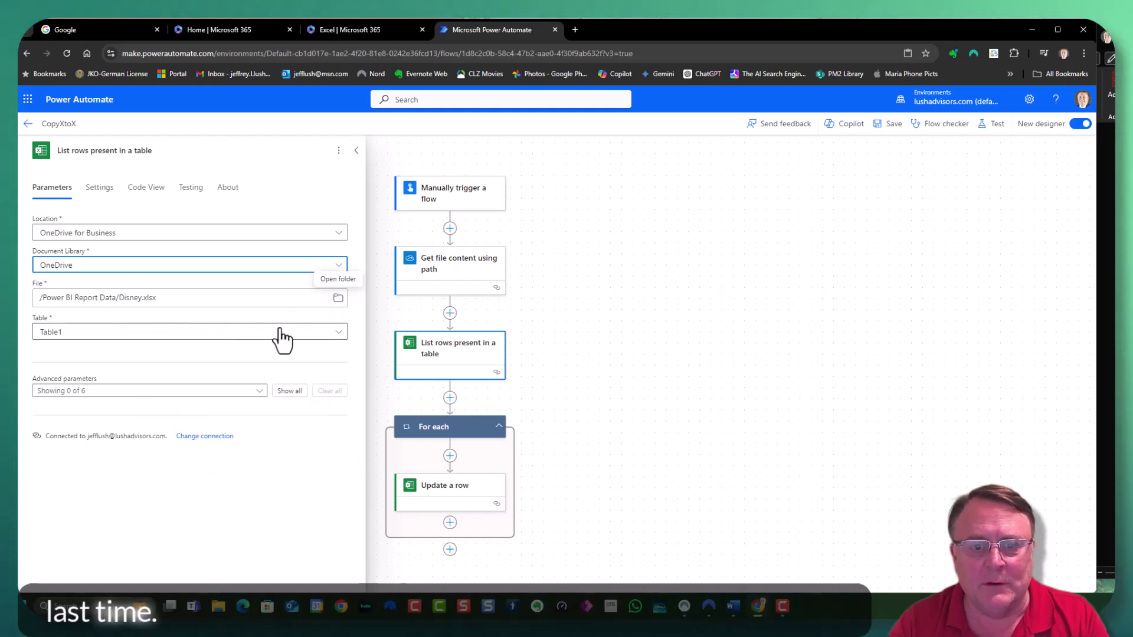
pyautogui.click(334, 333)
pyautogui.click(238, 521)
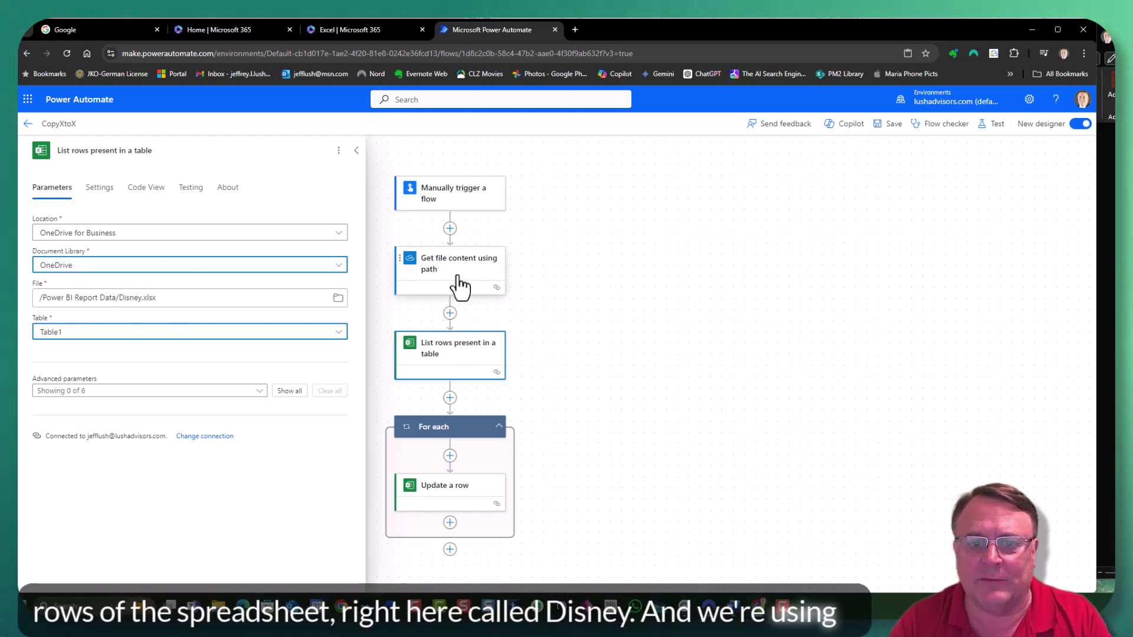
pyautogui.click(724, 456)
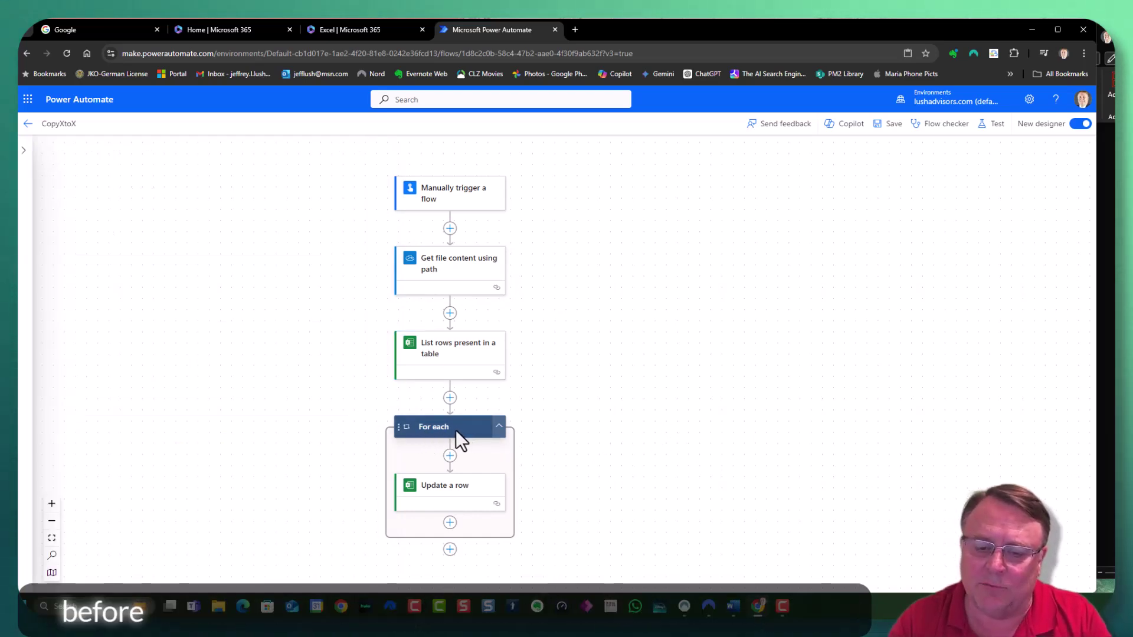
pyautogui.click(463, 499)
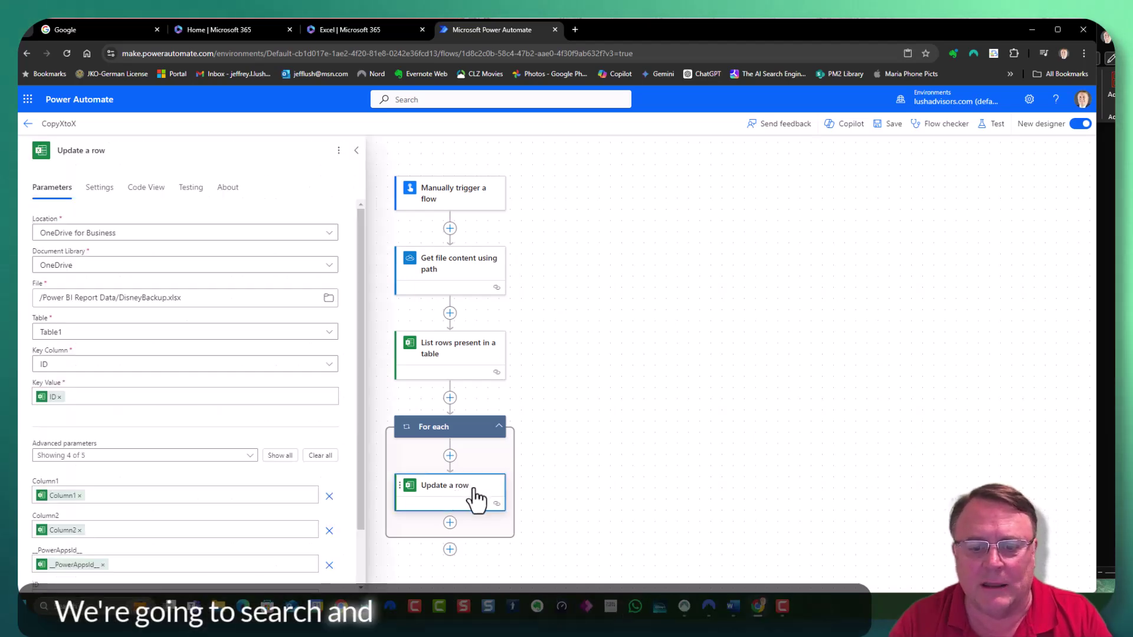
# Scroll the Word guide to the Update a row screenshots for Key Column ID and Key Value
pyautogui.click(732, 606)
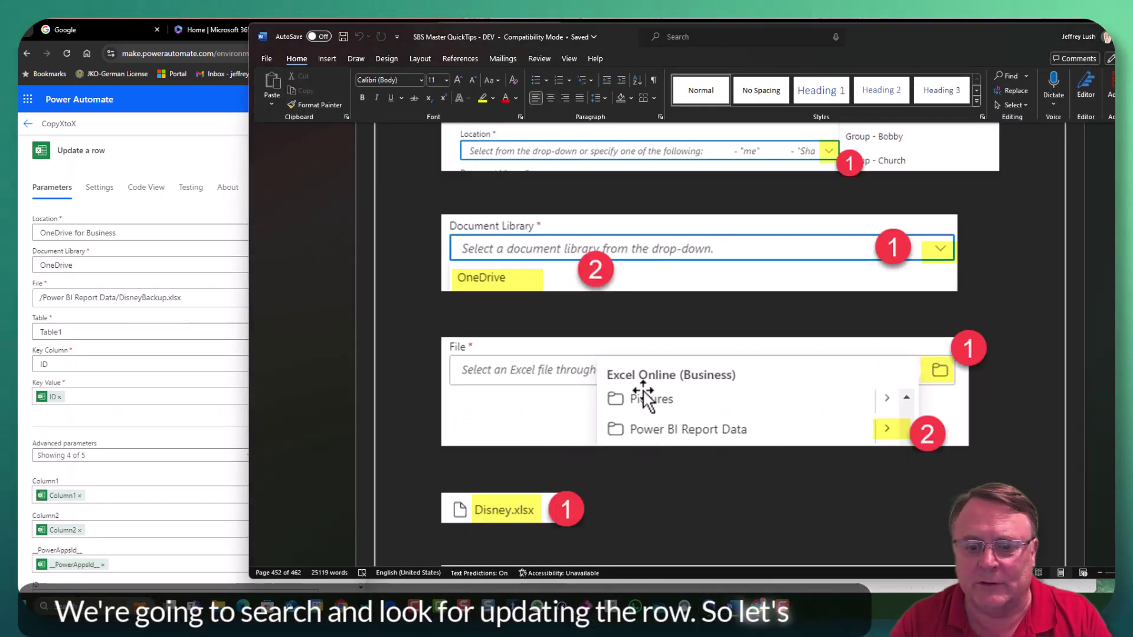
pyautogui.scroll(-5, 644, 398)
pyautogui.scroll(-3, 642, 403)
pyautogui.scroll(8, 641, 403)
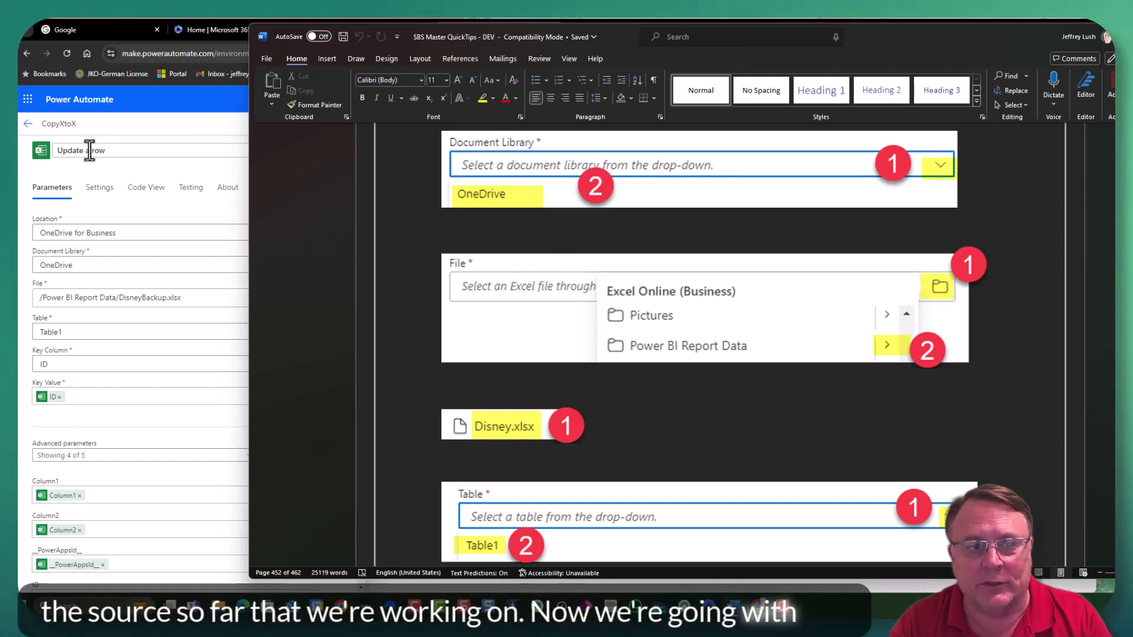
pyautogui.scroll(-2, 558, 269)
pyautogui.scroll(-4, 571, 315)
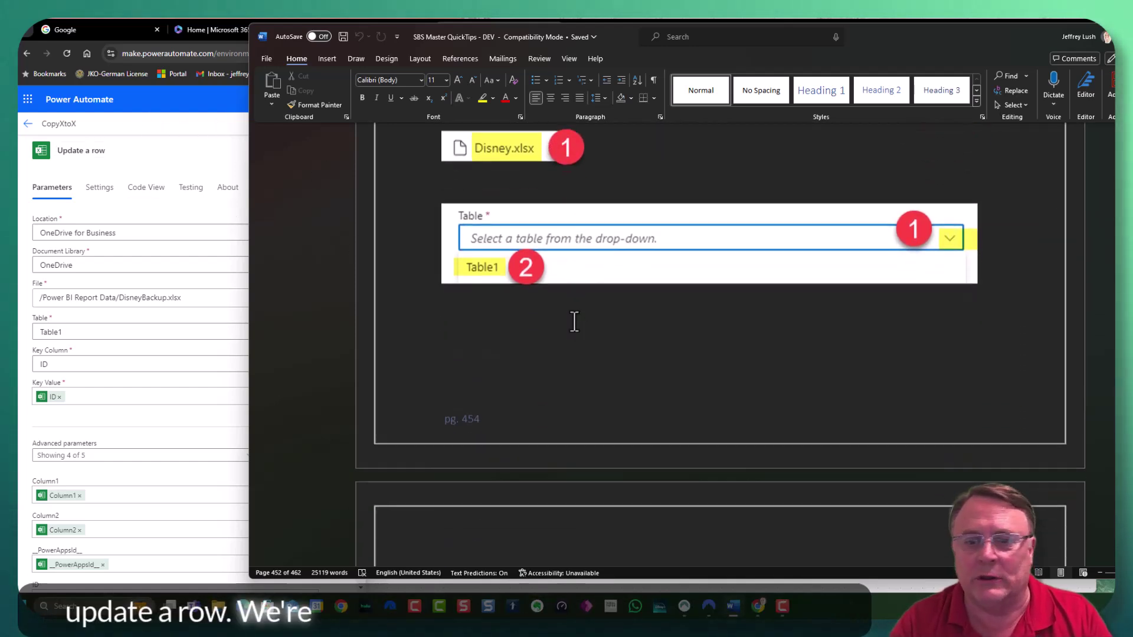
pyautogui.scroll(-1, 577, 322)
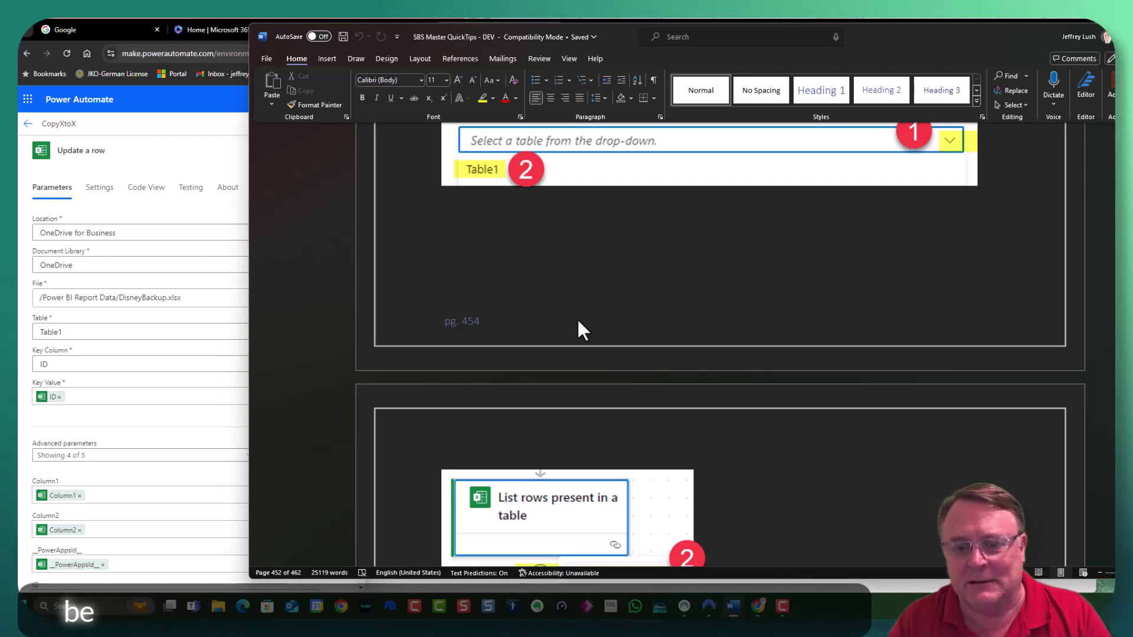
pyautogui.scroll(-2, 577, 323)
pyautogui.scroll(-8, 549, 435)
pyautogui.scroll(-4, 600, 420)
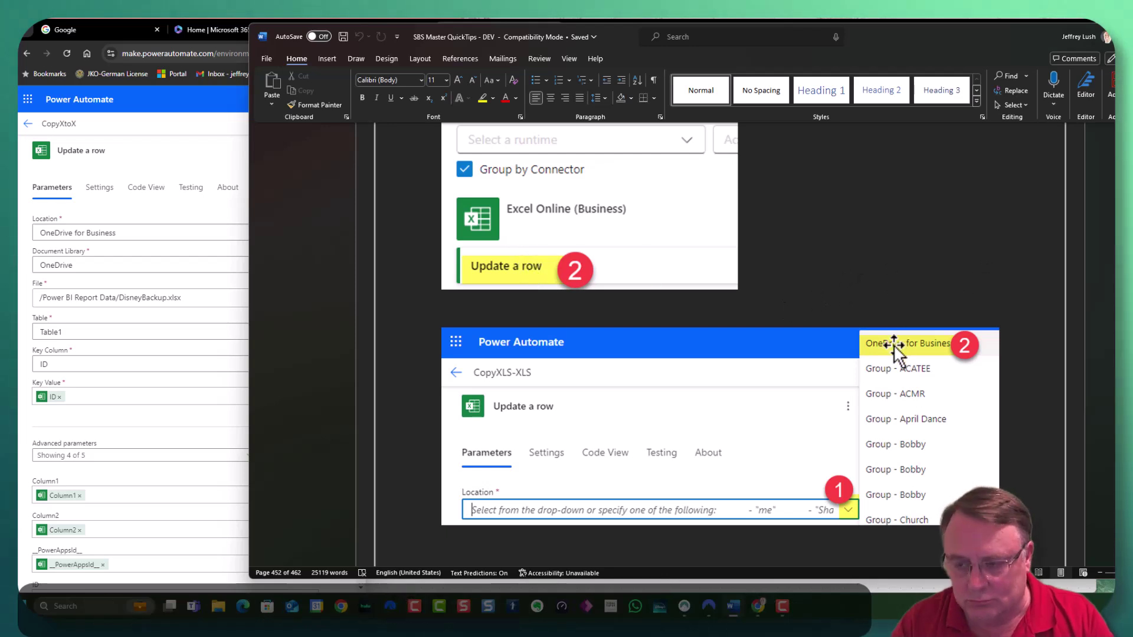
pyautogui.scroll(-10, 893, 344)
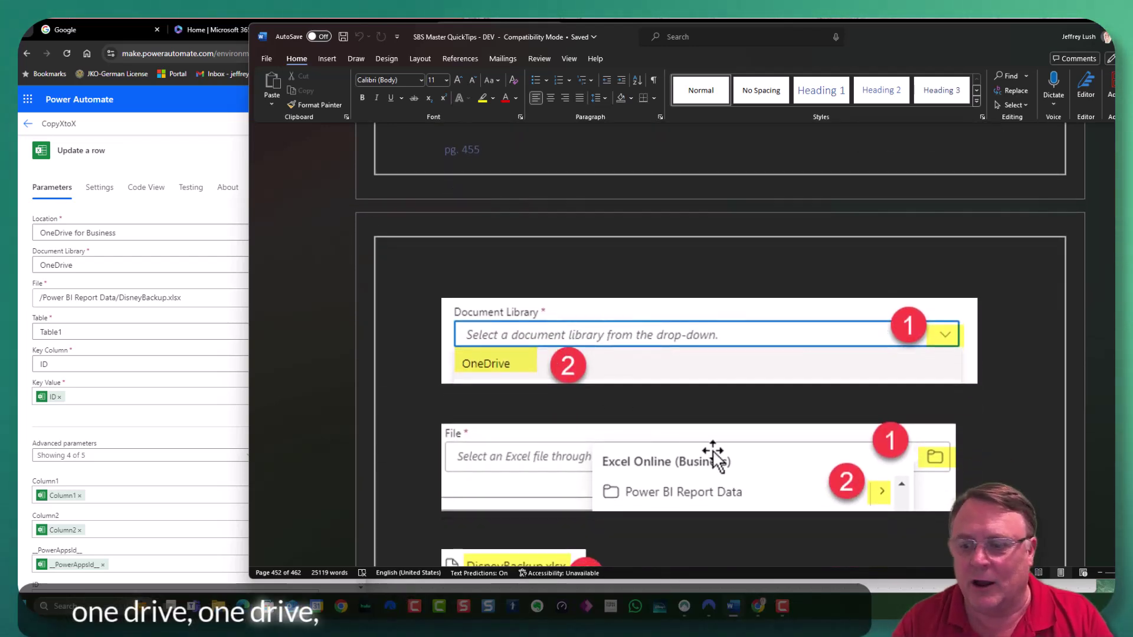
pyautogui.scroll(-5, 742, 457)
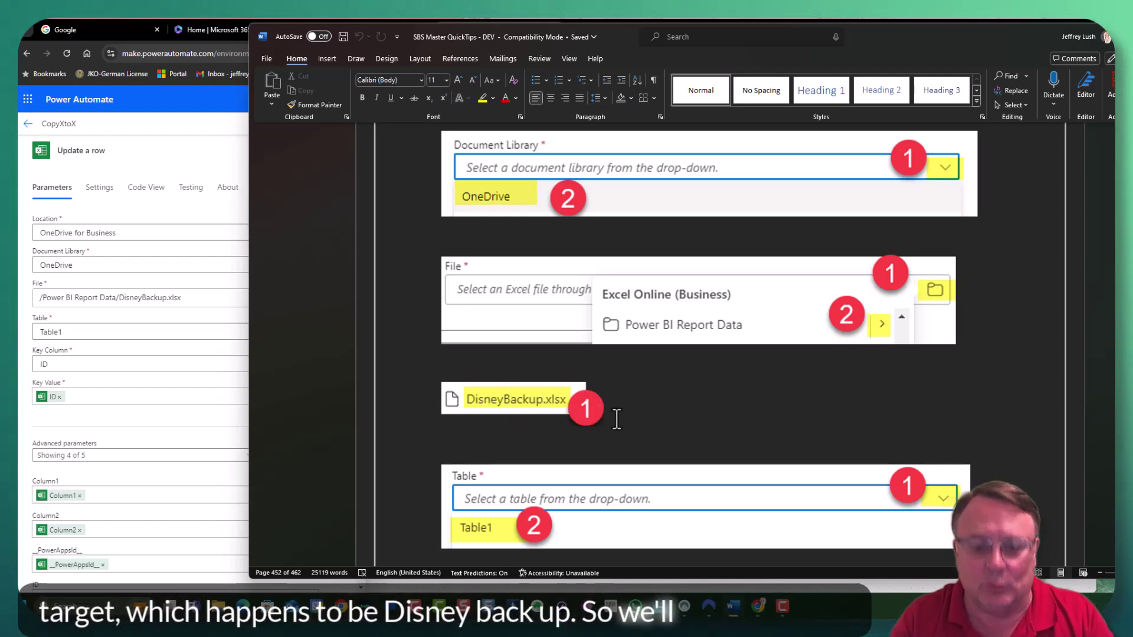
pyautogui.scroll(-4, 614, 413)
pyautogui.scroll(-3, 507, 366)
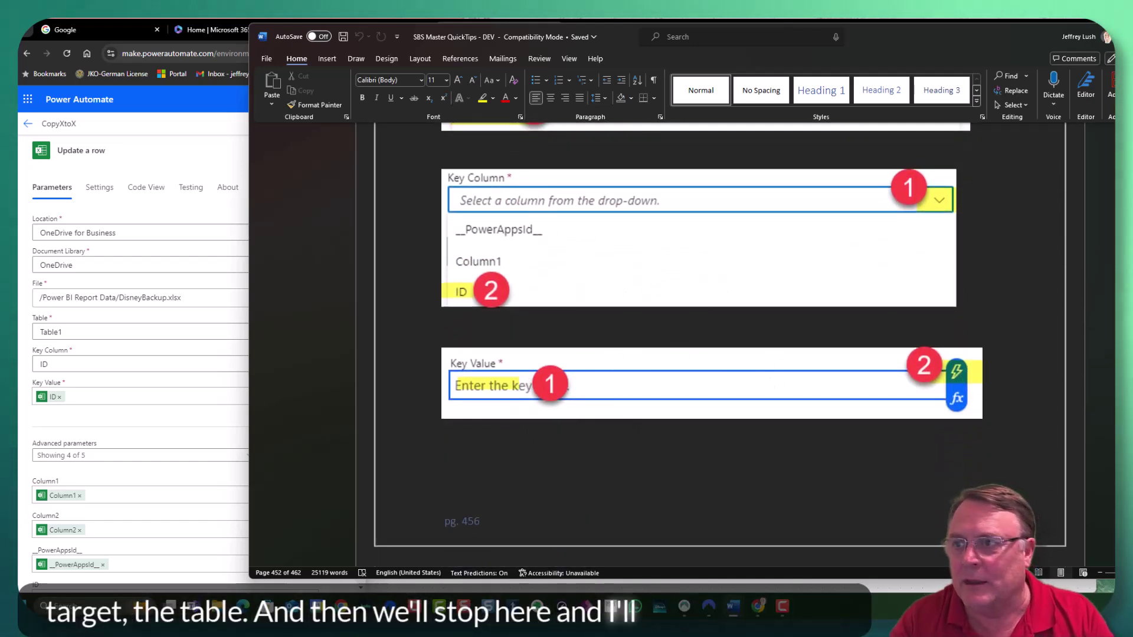
# Keep Table1 as Update a row's target table and bring up the Key Column choices
pyautogui.click(172, 100)
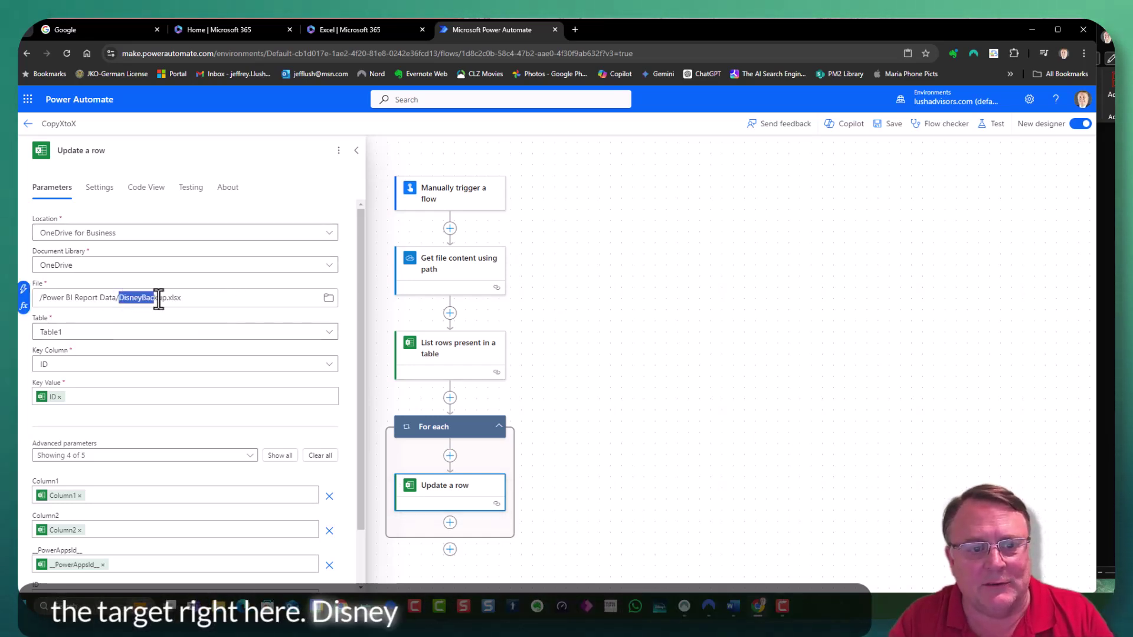
pyautogui.click(62, 370)
pyautogui.click(246, 334)
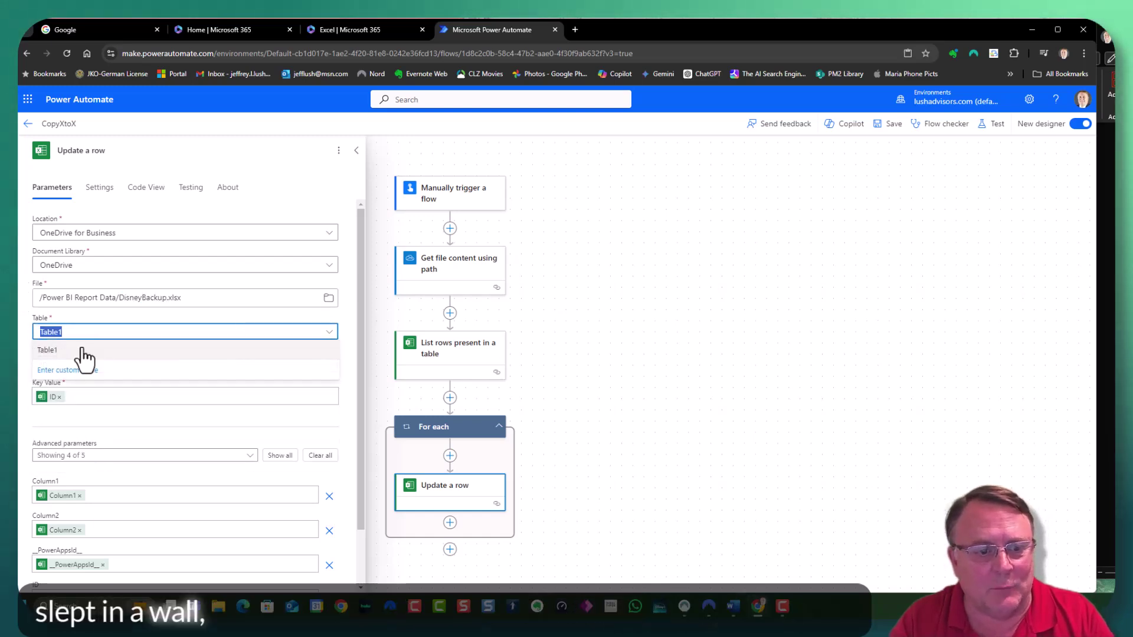
pyautogui.click(141, 329)
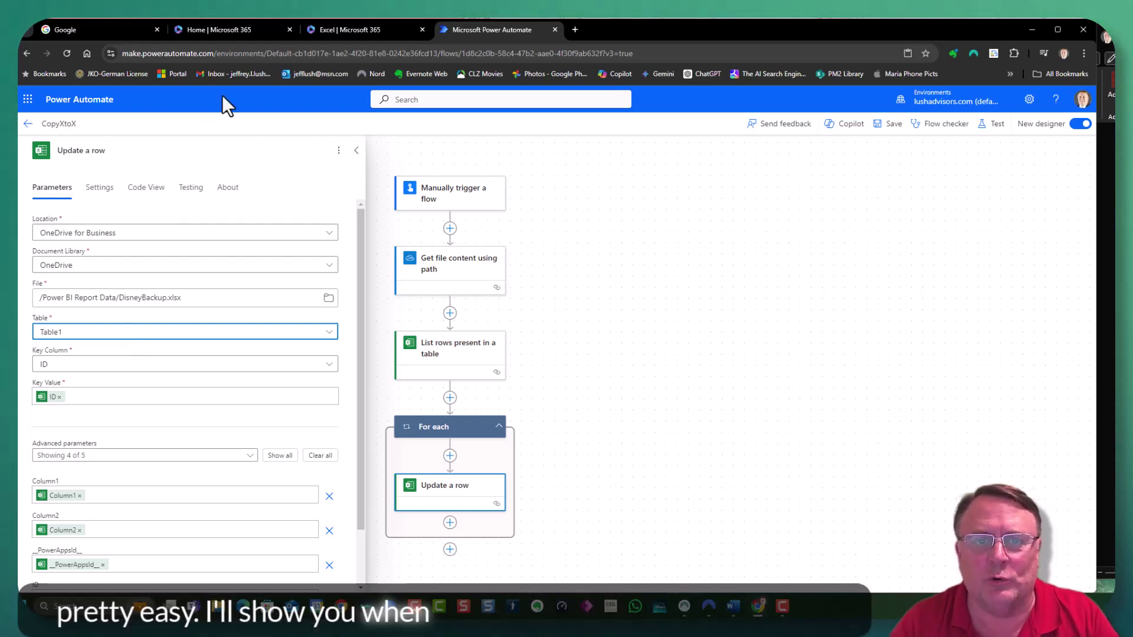
pyautogui.click(64, 365)
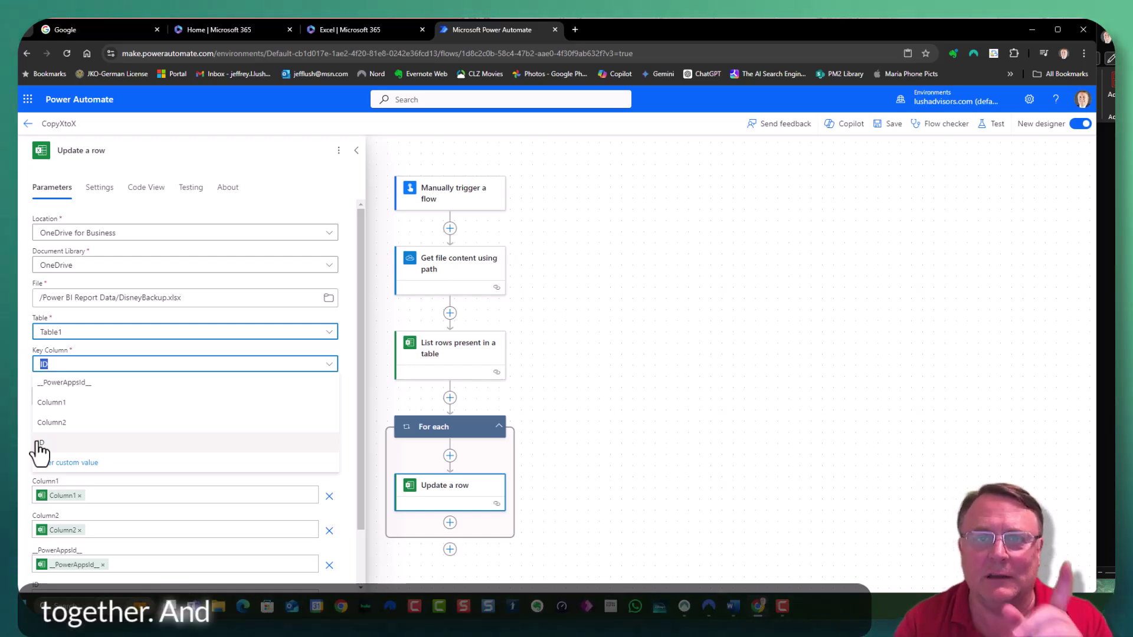
# Set Update a row's Key Column to ID and Key Value to the List rows' dynamic ID
pyautogui.click(108, 367)
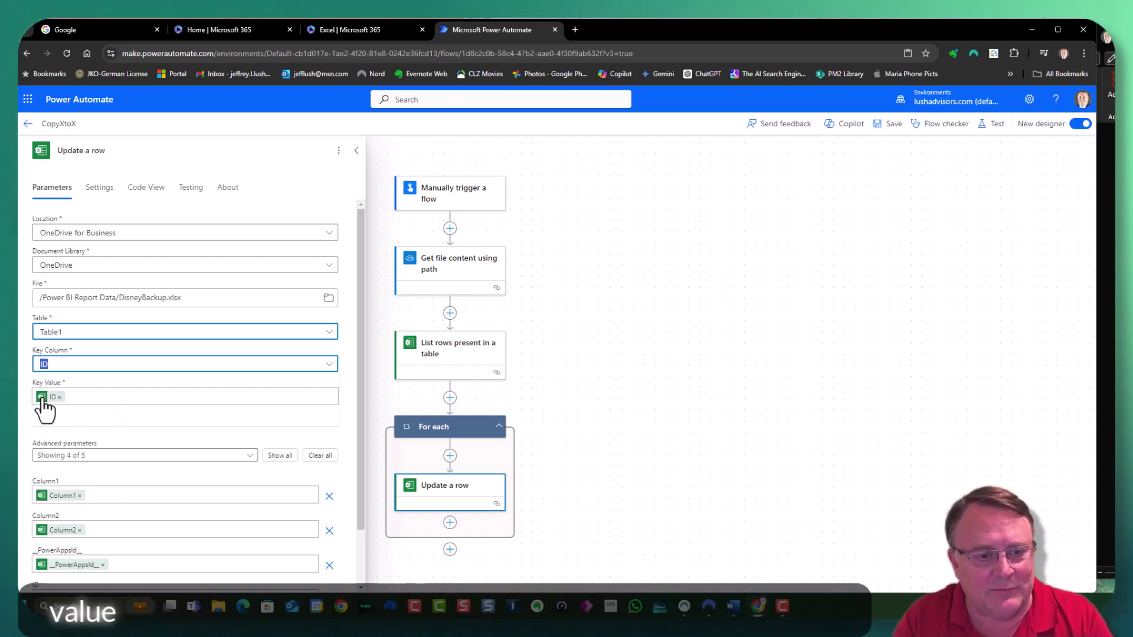
pyautogui.click(80, 395)
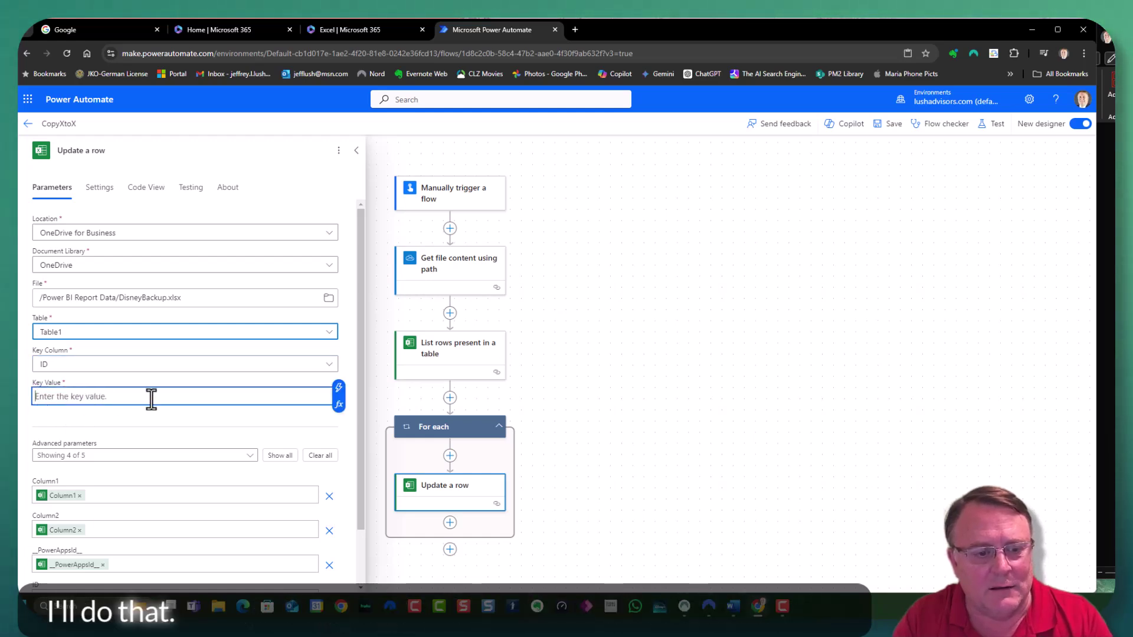
pyautogui.click(338, 389)
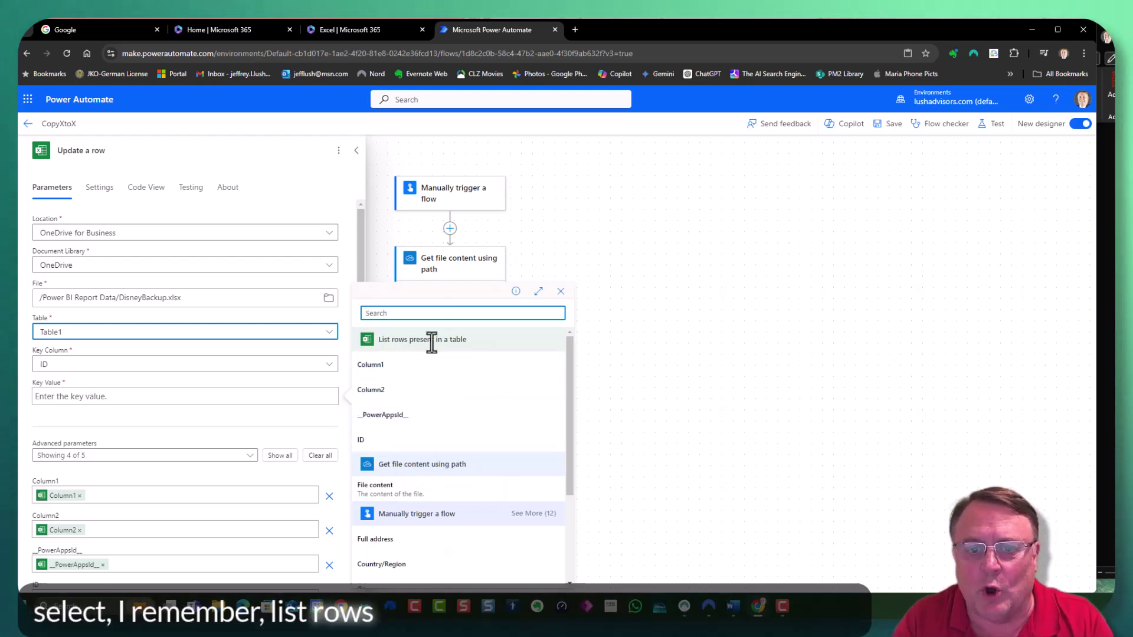
pyautogui.scroll(-1, 634, 233)
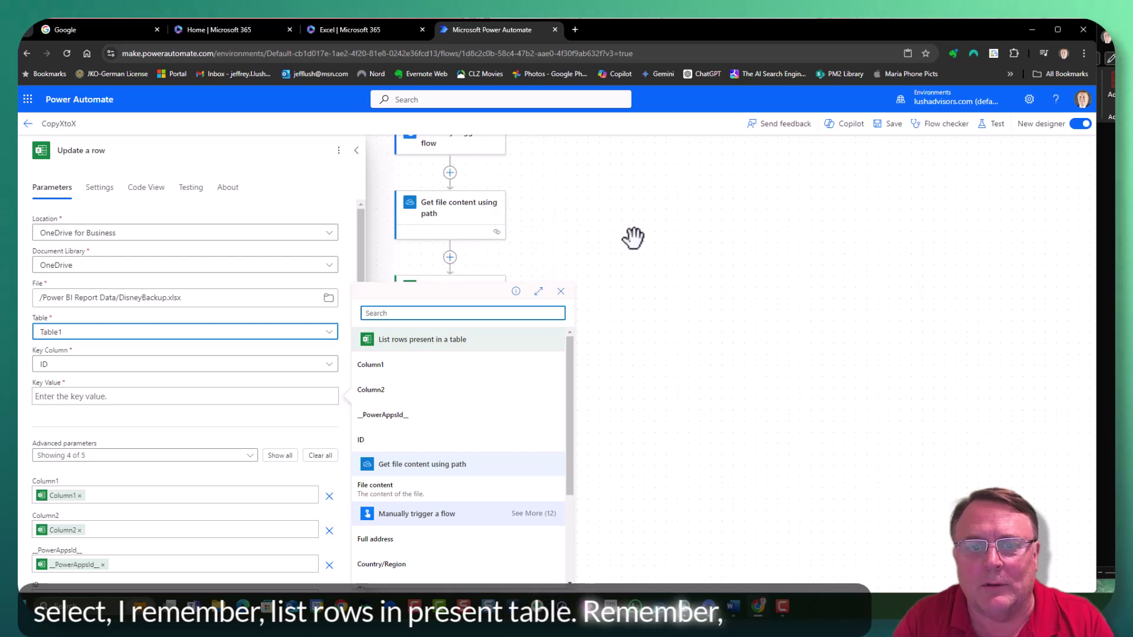
pyautogui.scroll(-1, 634, 242)
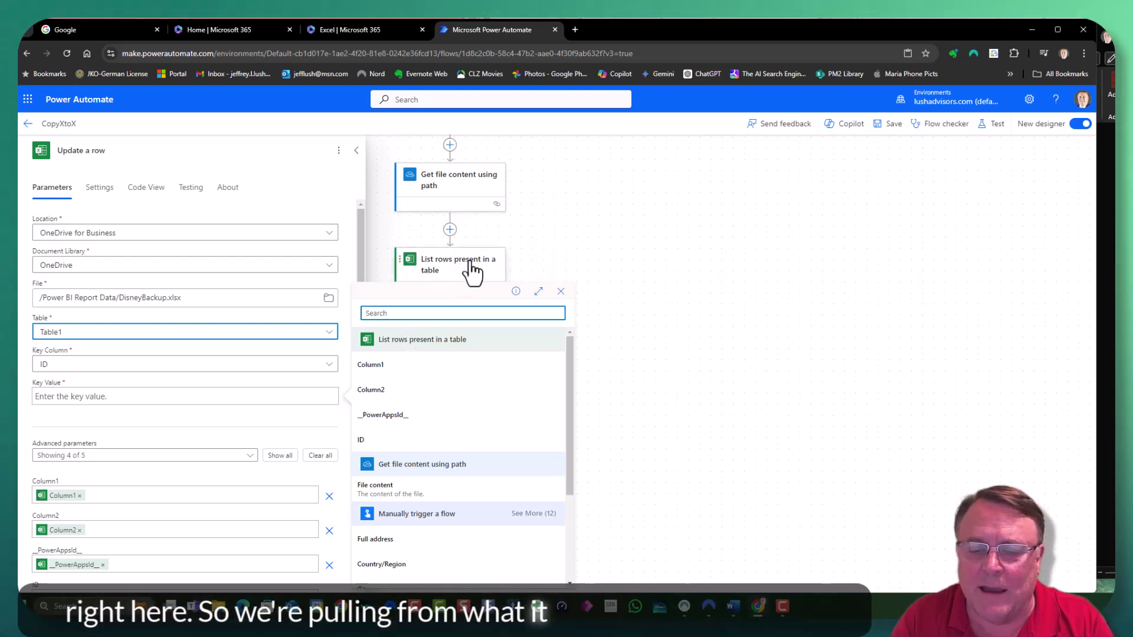
pyautogui.scroll(-3, 619, 242)
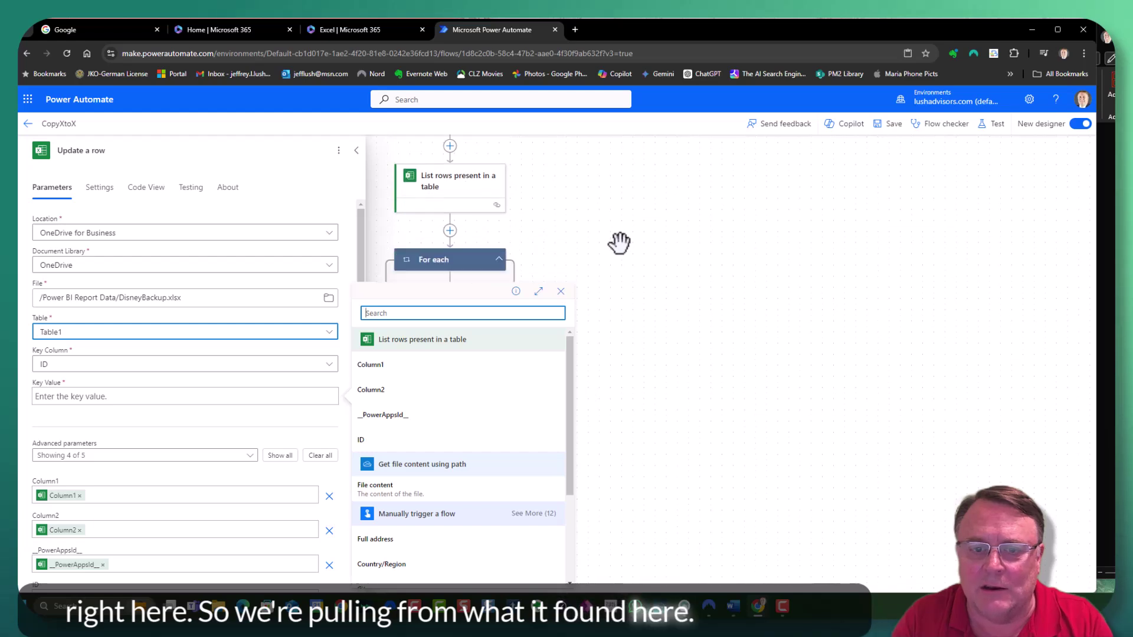
pyautogui.click(366, 439)
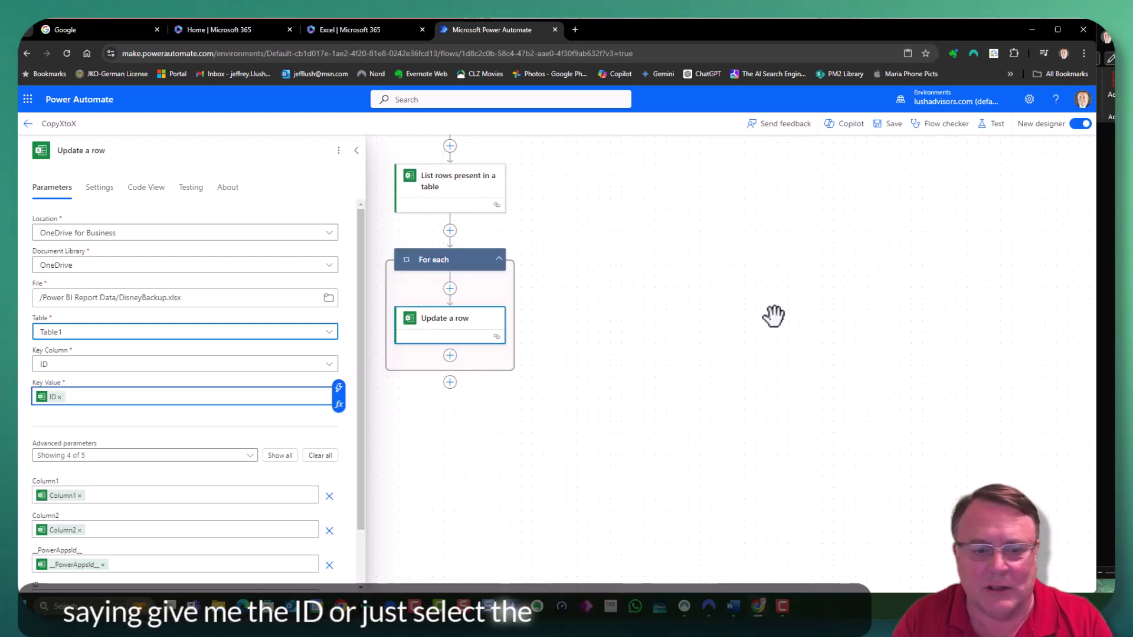
# Check the dynamic values for the Column1 mapping, close them unchanged, and return to Word
pyautogui.scroll(-1, 290, 359)
pyautogui.click(111, 428)
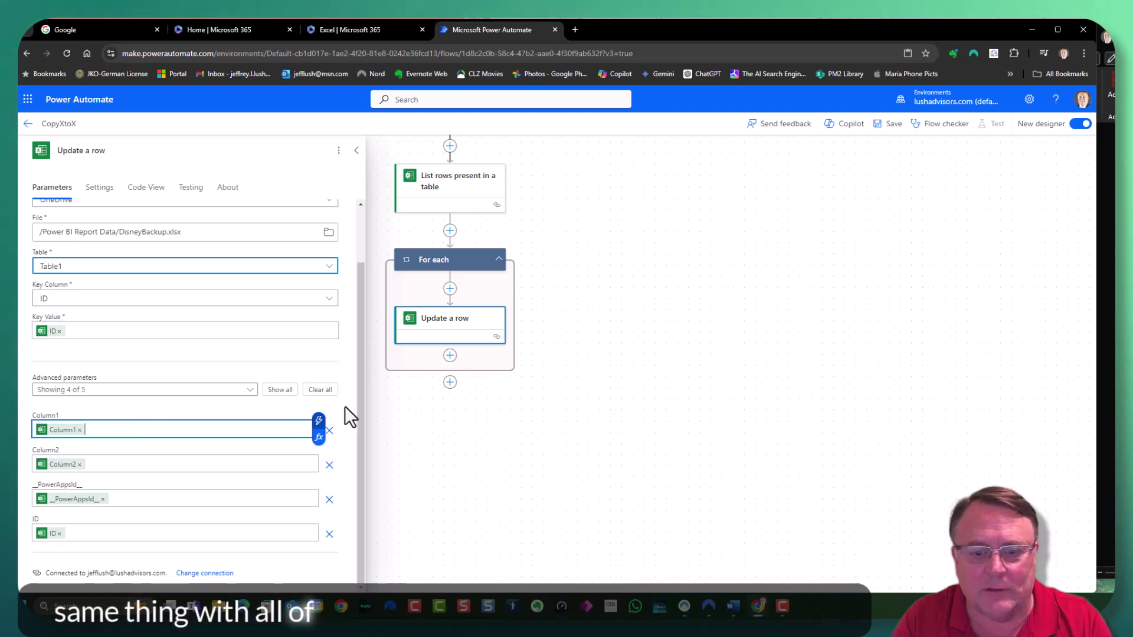
pyautogui.click(323, 421)
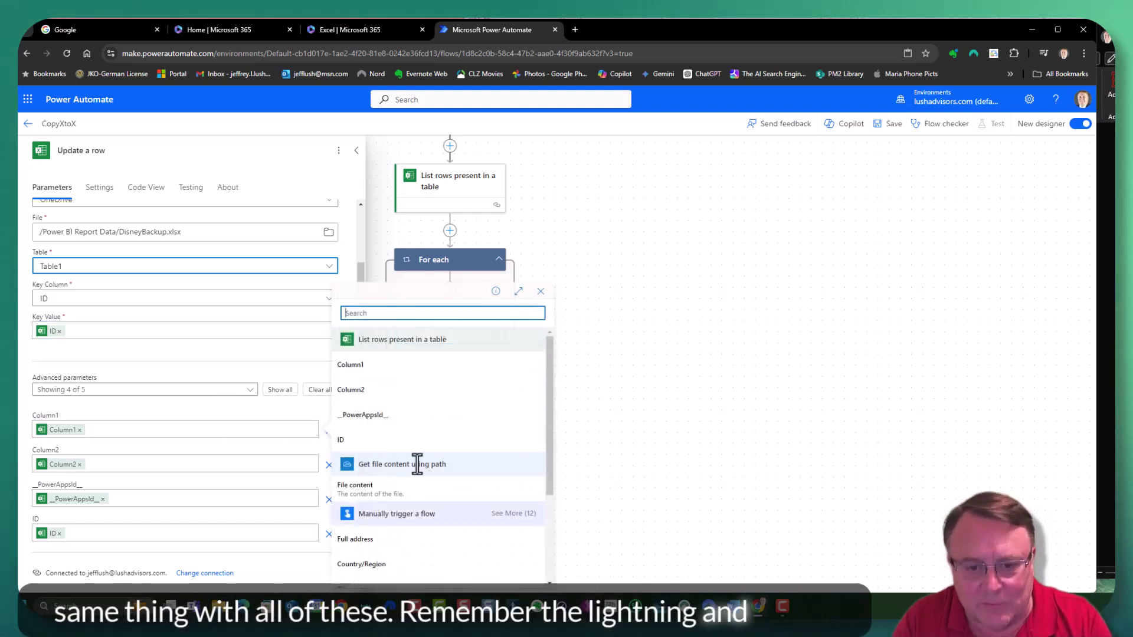
pyautogui.click(508, 349)
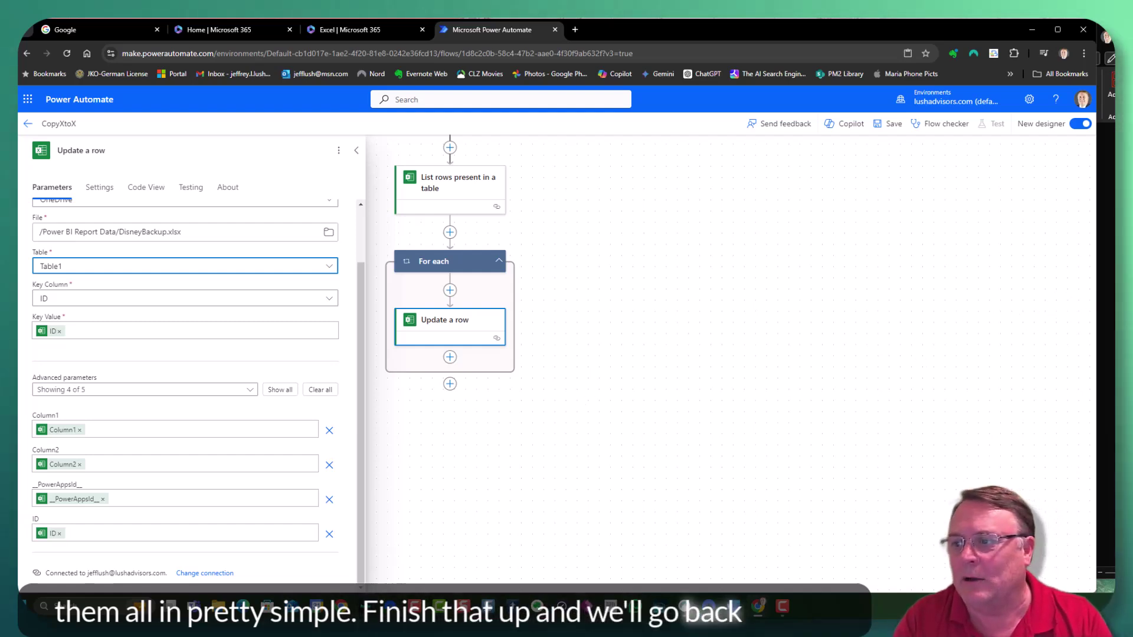
pyautogui.hotkey('alt', 'Tab')
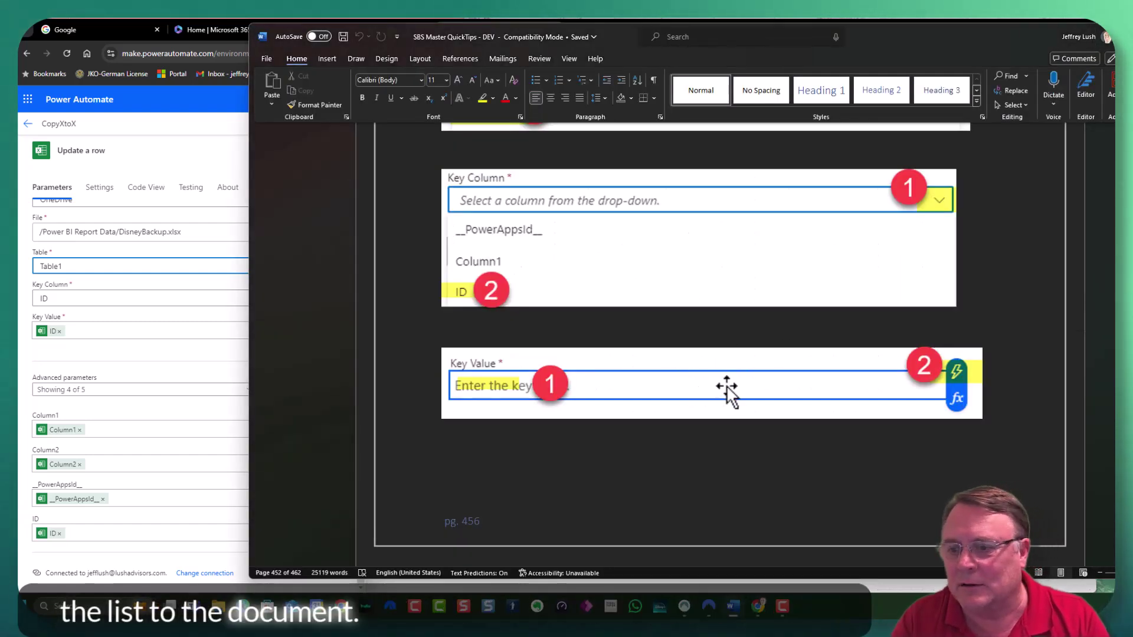
# Scroll through the Word guide's Column, For each, Save, Test and Run flow screenshots
pyautogui.scroll(-3, 727, 388)
pyautogui.scroll(4, 728, 390)
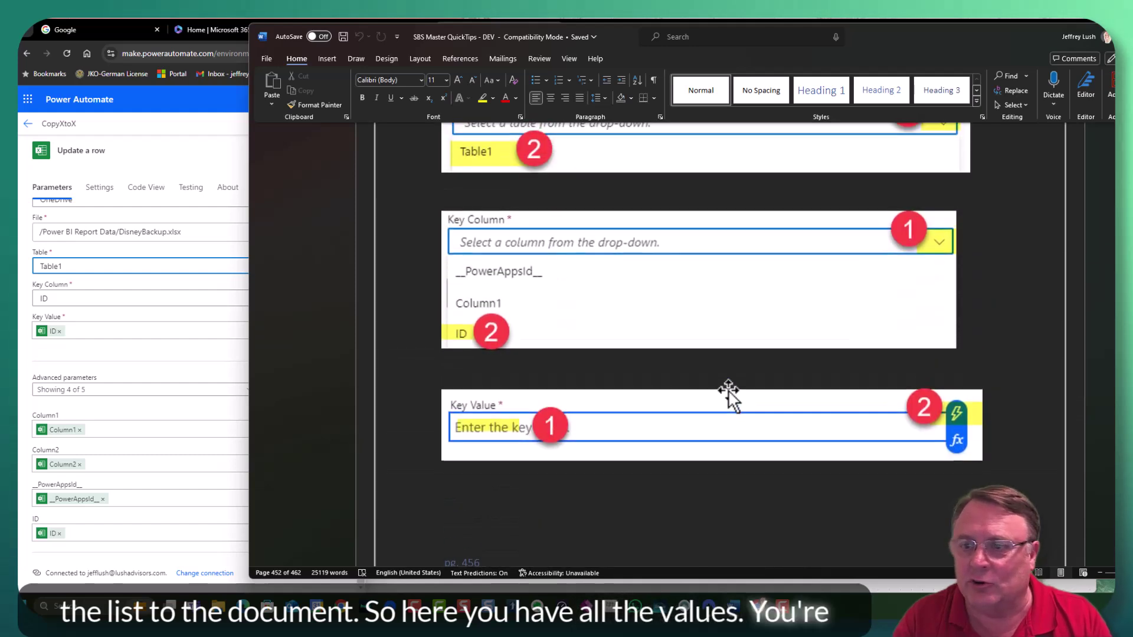
pyautogui.scroll(3, 728, 391)
pyautogui.scroll(-6, 728, 392)
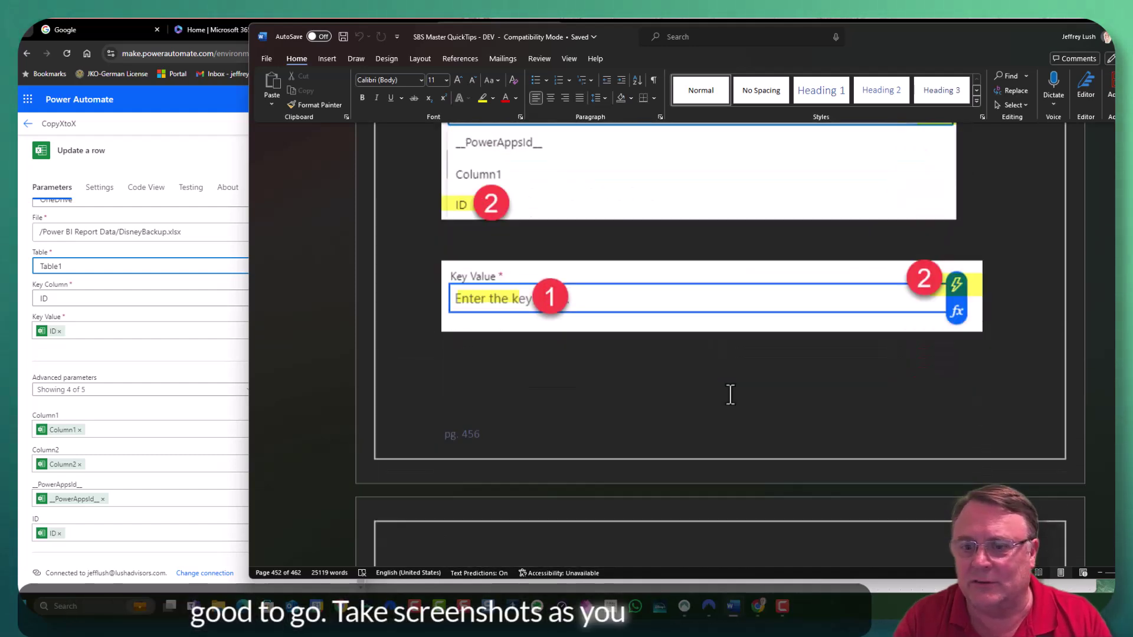
pyautogui.scroll(-6, 729, 396)
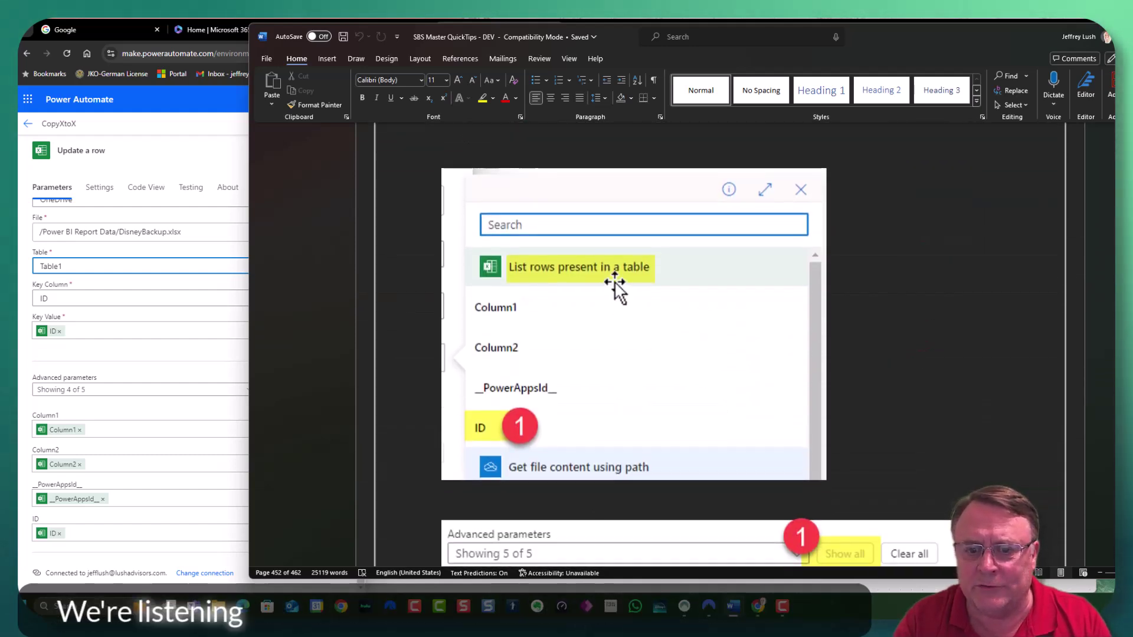
pyautogui.scroll(-7, 599, 384)
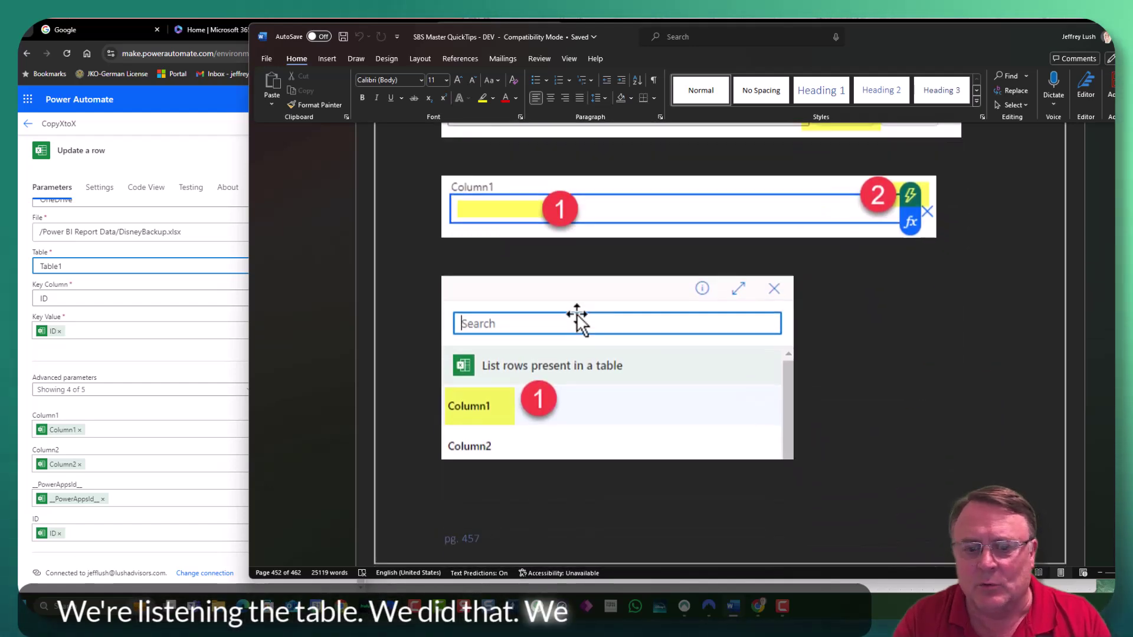
pyautogui.scroll(-1, 575, 313)
pyautogui.scroll(-6, 502, 365)
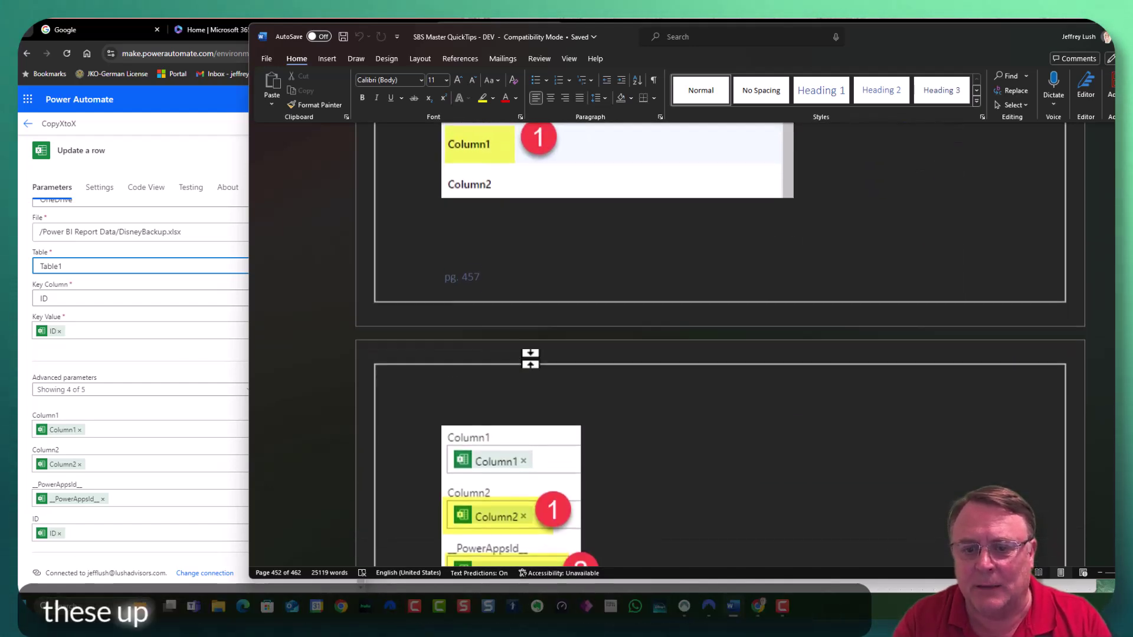
pyautogui.scroll(-2, 671, 350)
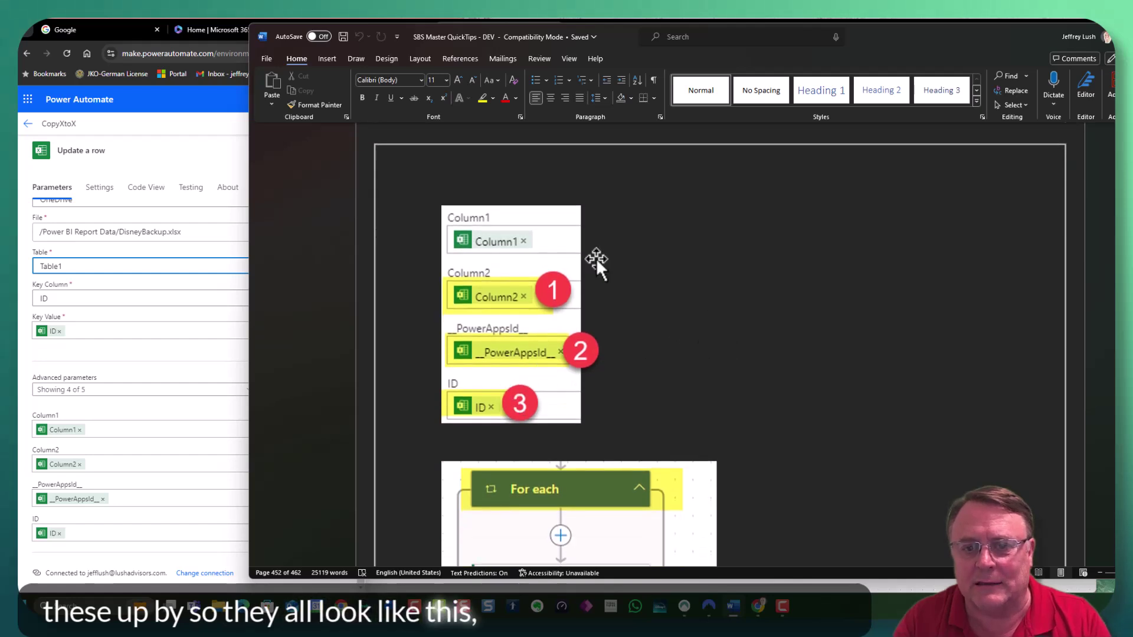
pyautogui.scroll(-4, 911, 337)
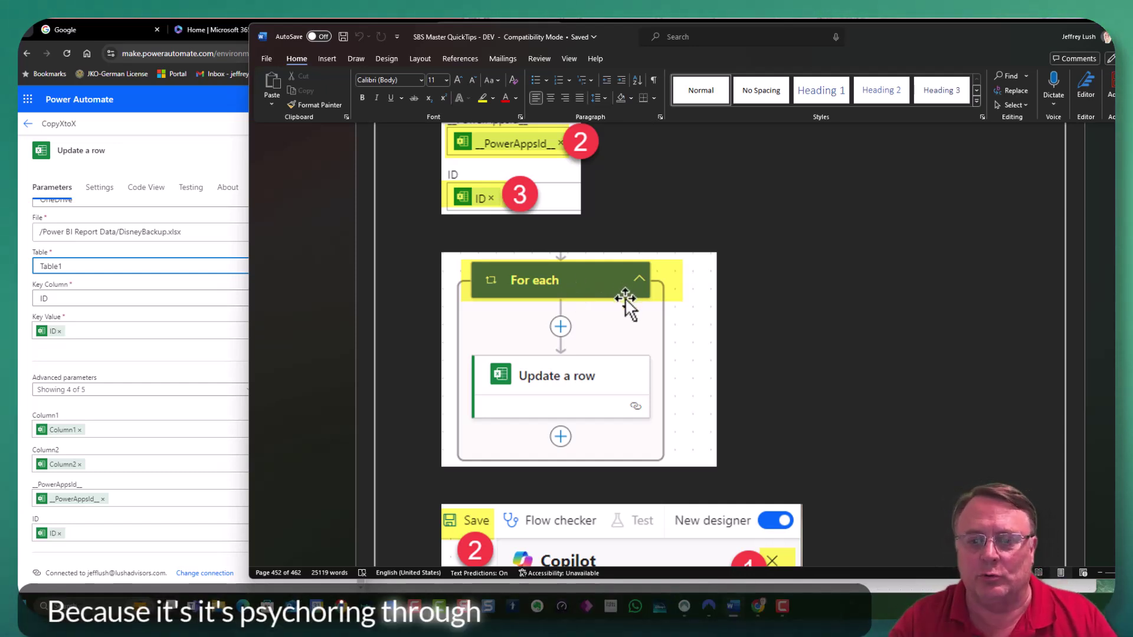
pyautogui.scroll(4, 645, 252)
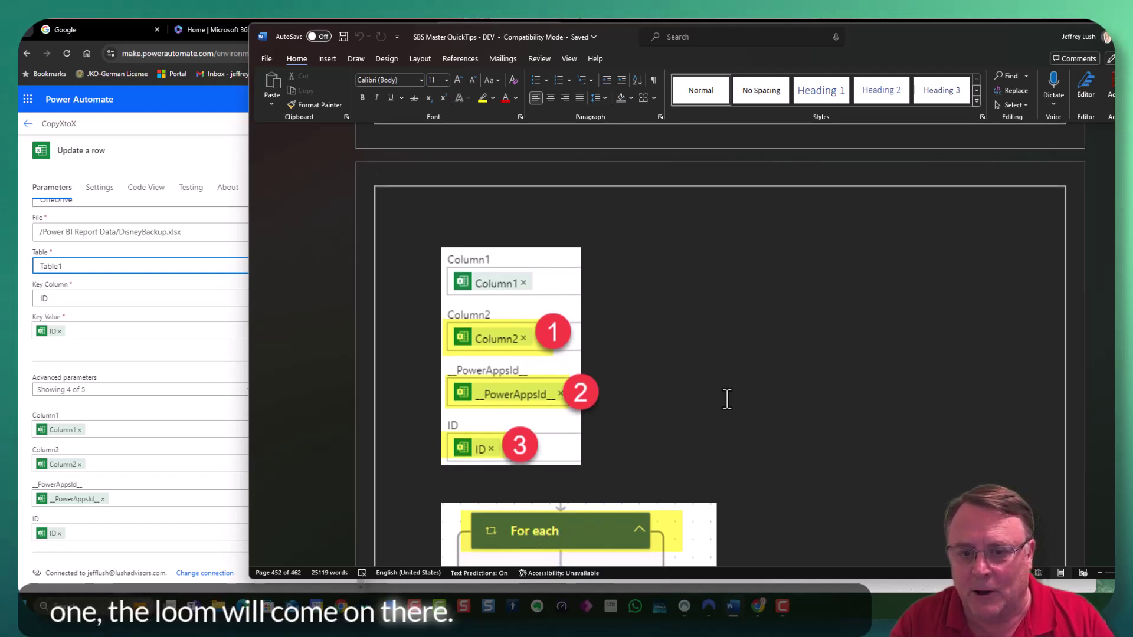
pyautogui.scroll(-2, 726, 399)
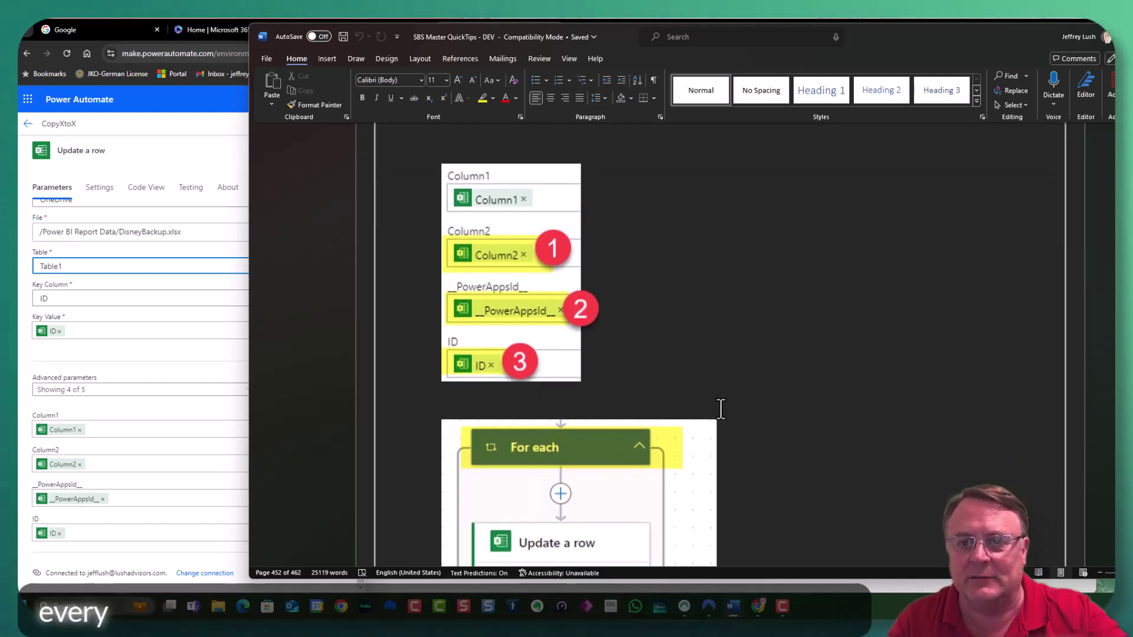
pyautogui.scroll(-7, 721, 407)
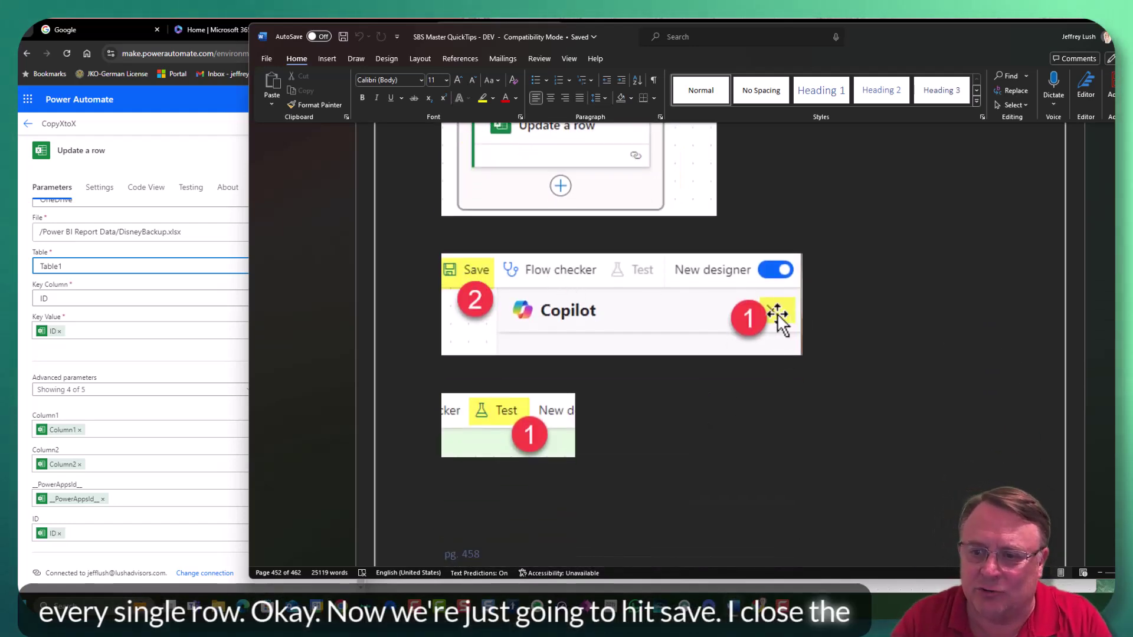
pyautogui.scroll(-8, 573, 405)
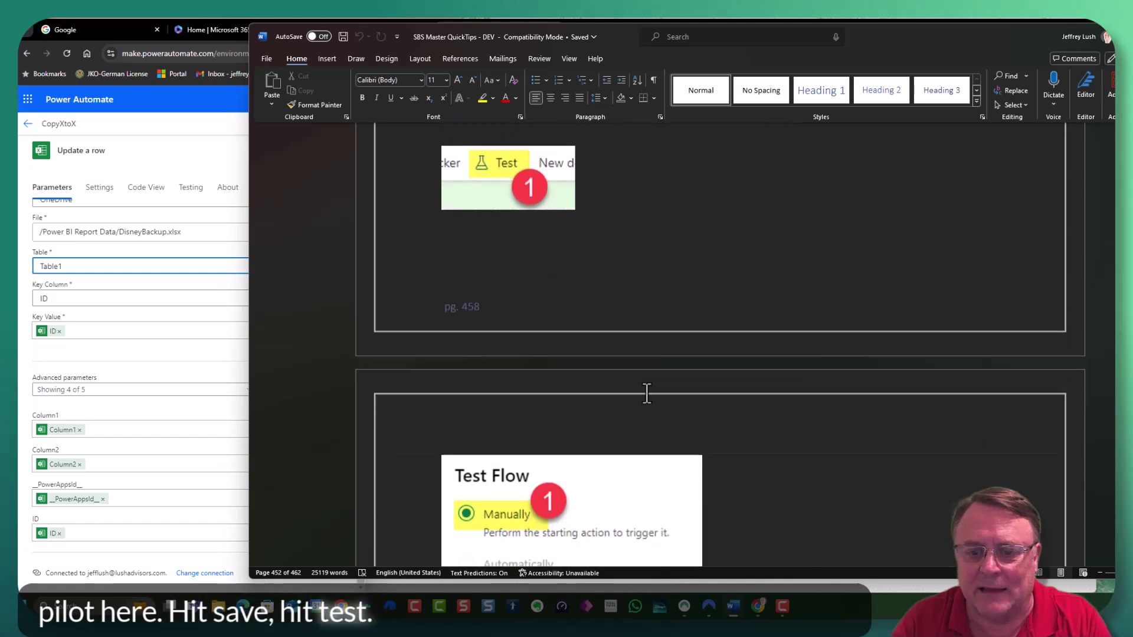
pyautogui.scroll(-5, 498, 309)
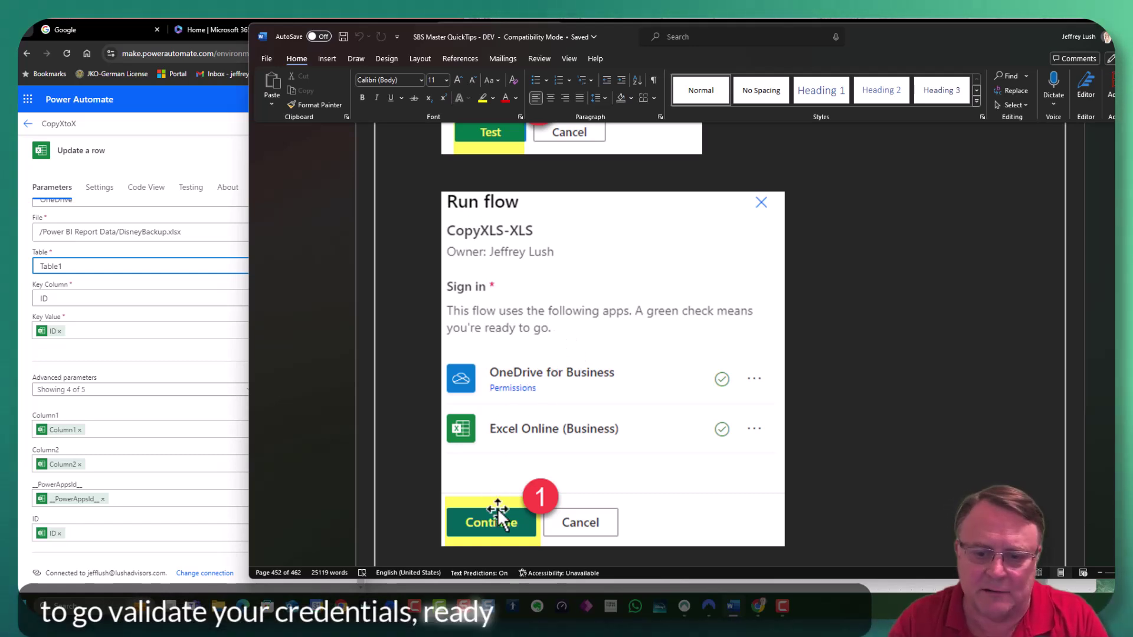
pyautogui.scroll(-10, 579, 454)
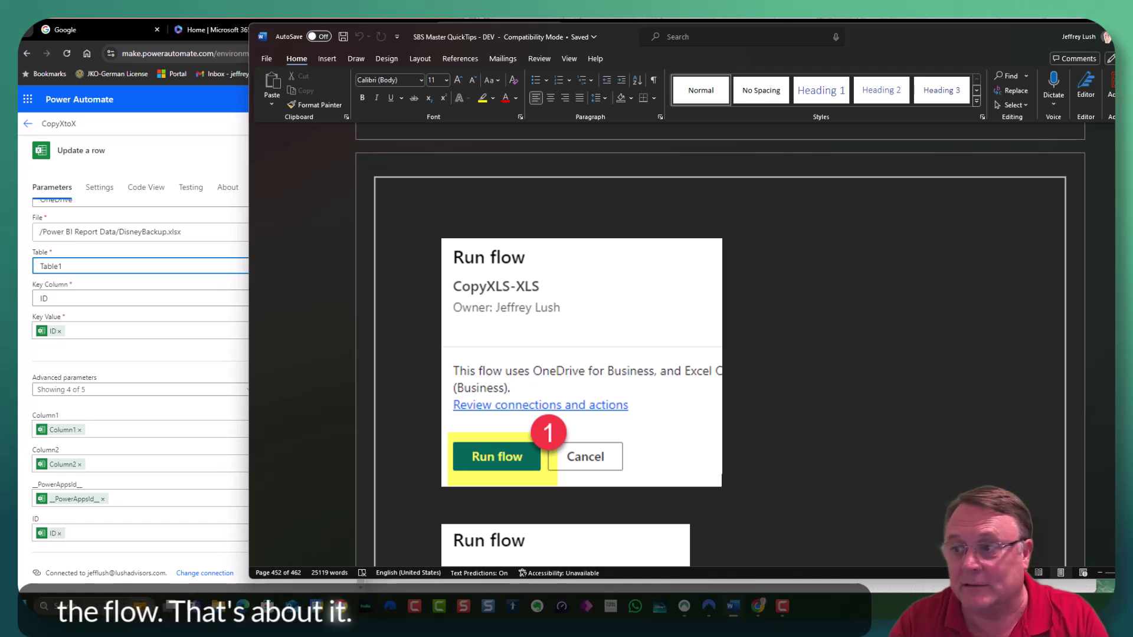
# Save the CopyXtoX flow in the editor and bring up its test options
pyautogui.click(193, 104)
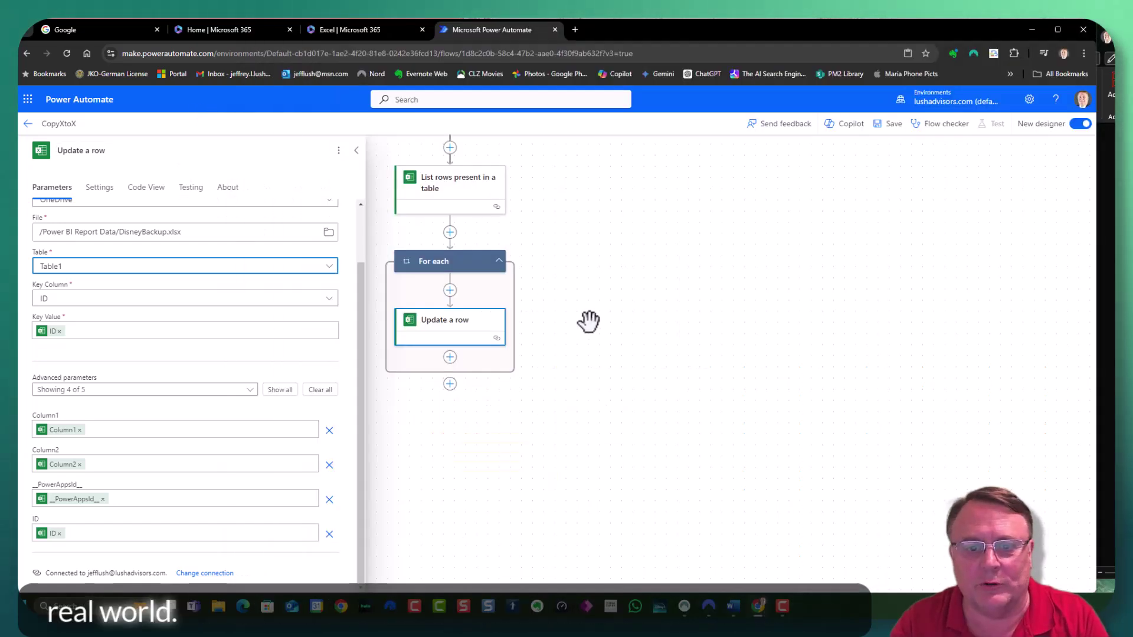
pyautogui.click(891, 125)
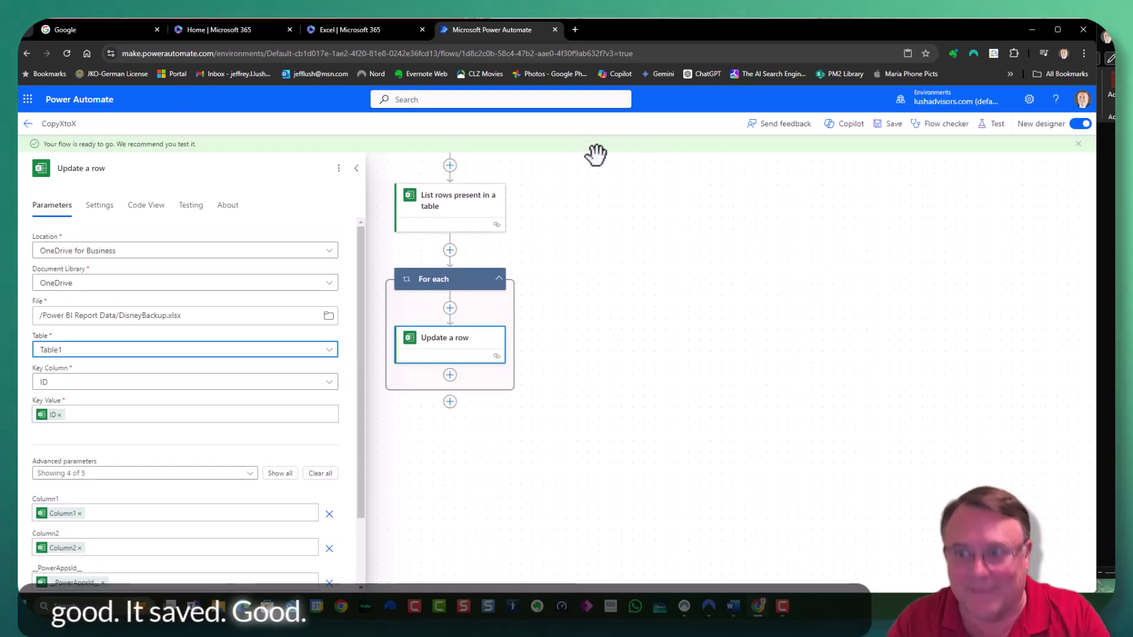
pyautogui.click(995, 125)
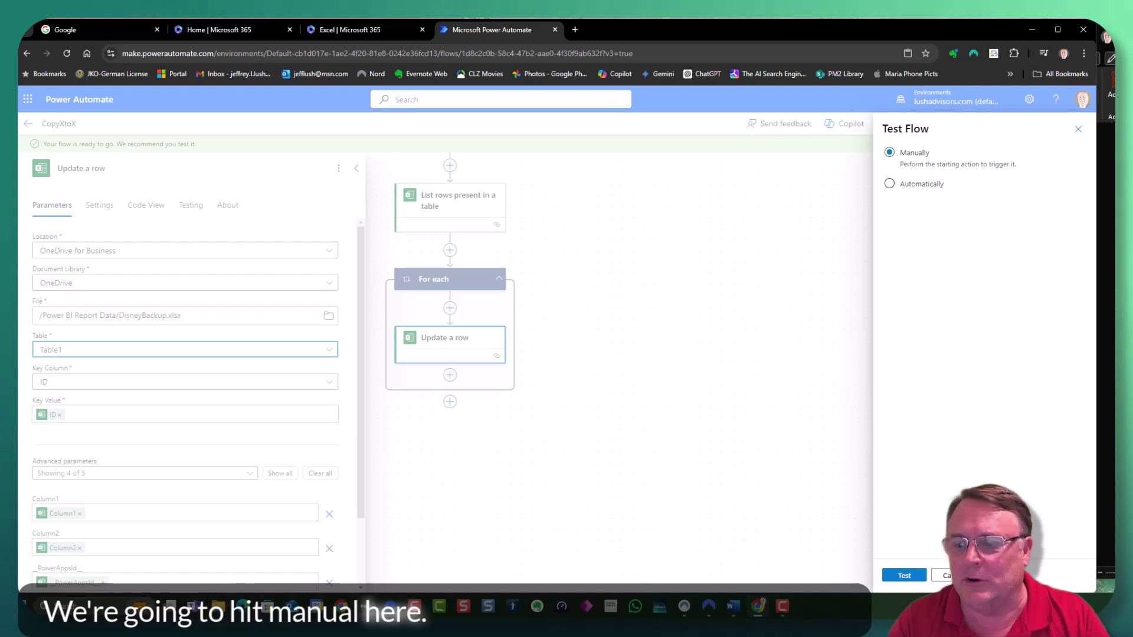
# Start the manual test run and confirm DisneyBackup.xlsx still shows plain Pluto
pyautogui.click(914, 578)
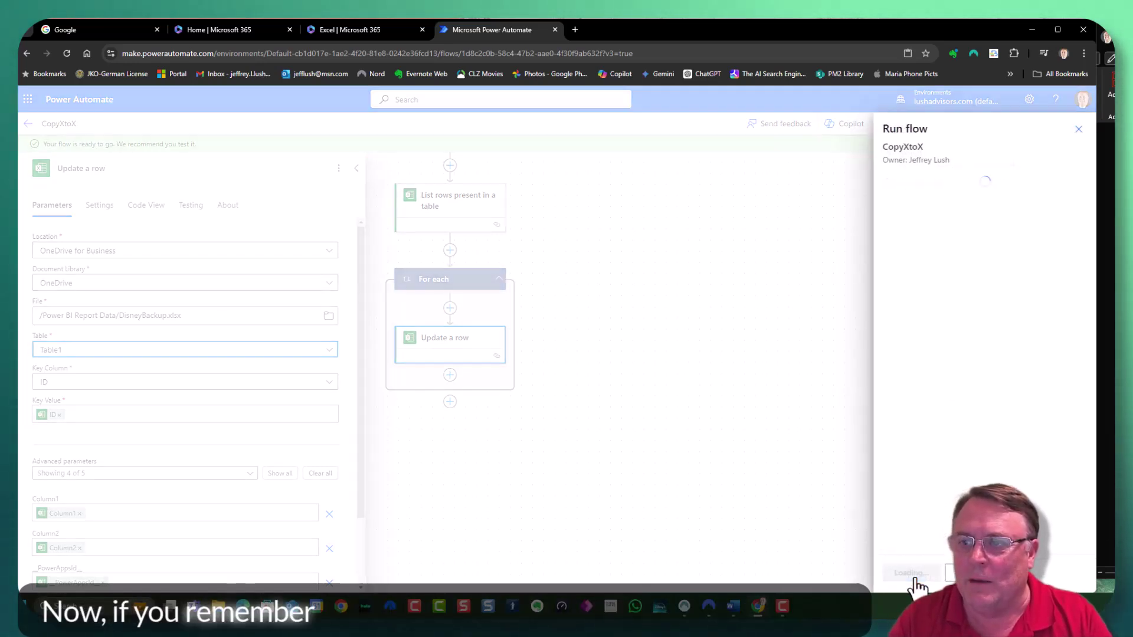
pyautogui.click(348, 30)
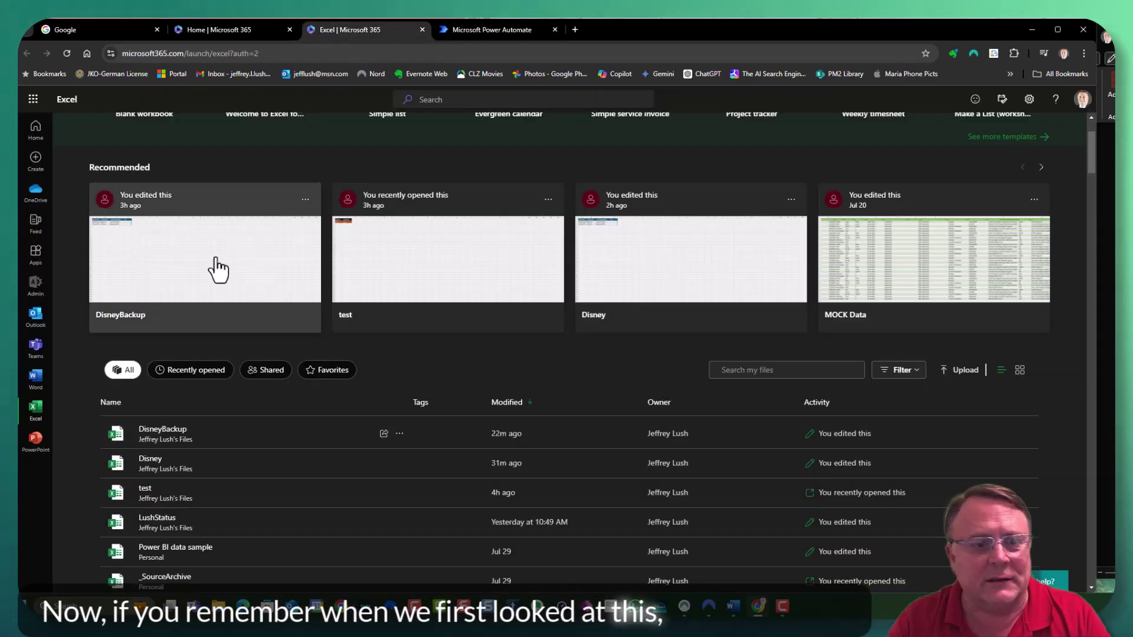
pyautogui.click(171, 433)
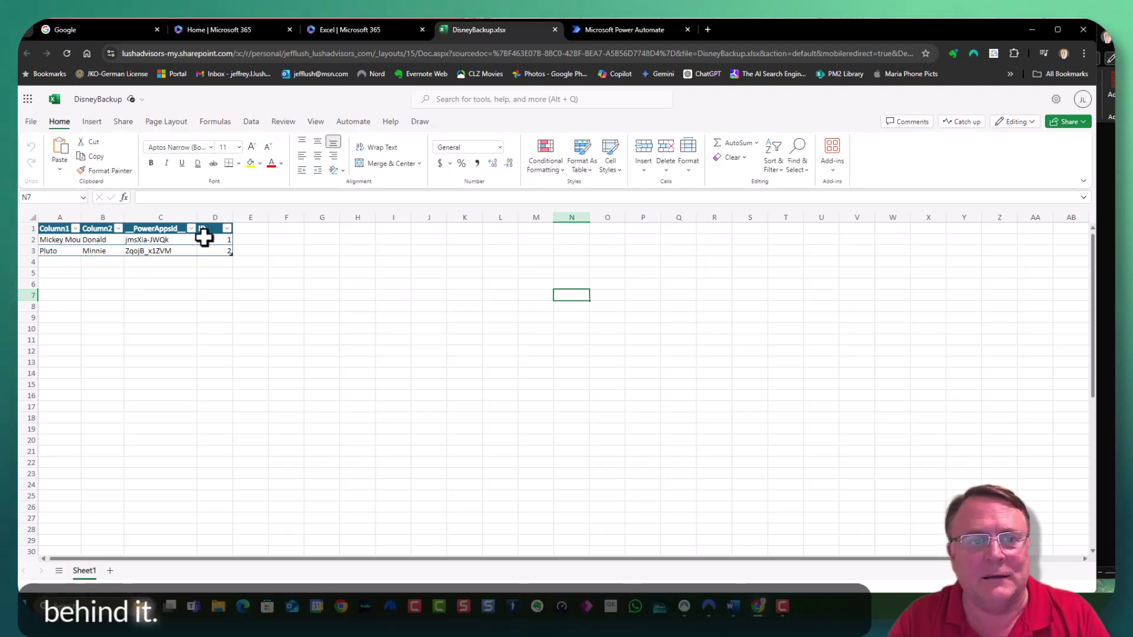
pyautogui.moveTo(47, 228); pyautogui.dragTo(225, 253)
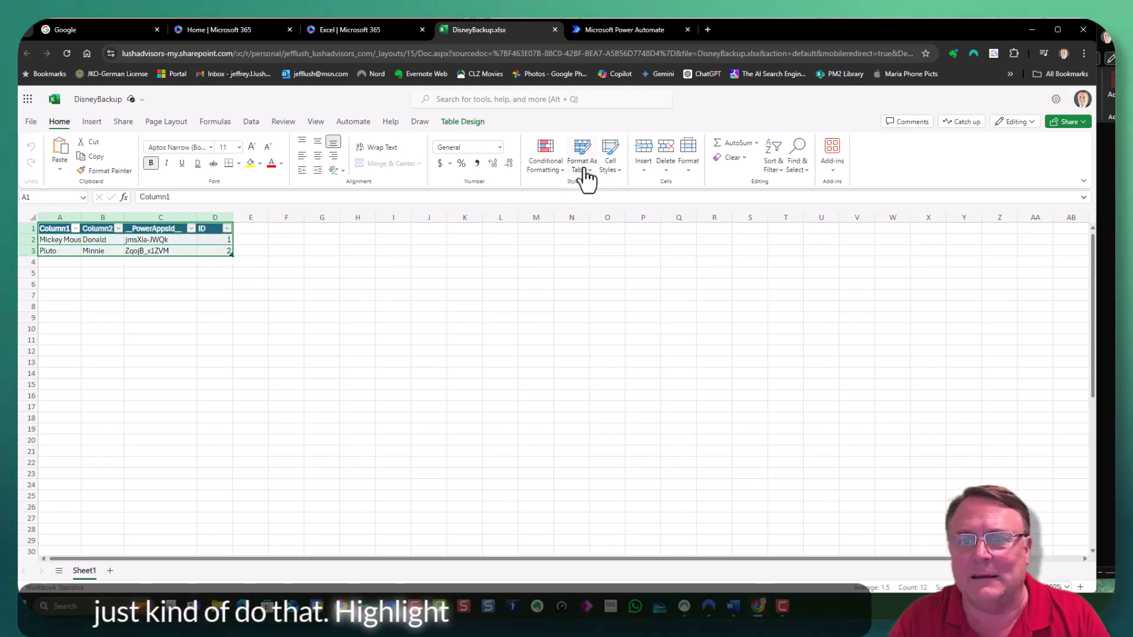
pyautogui.click(292, 305)
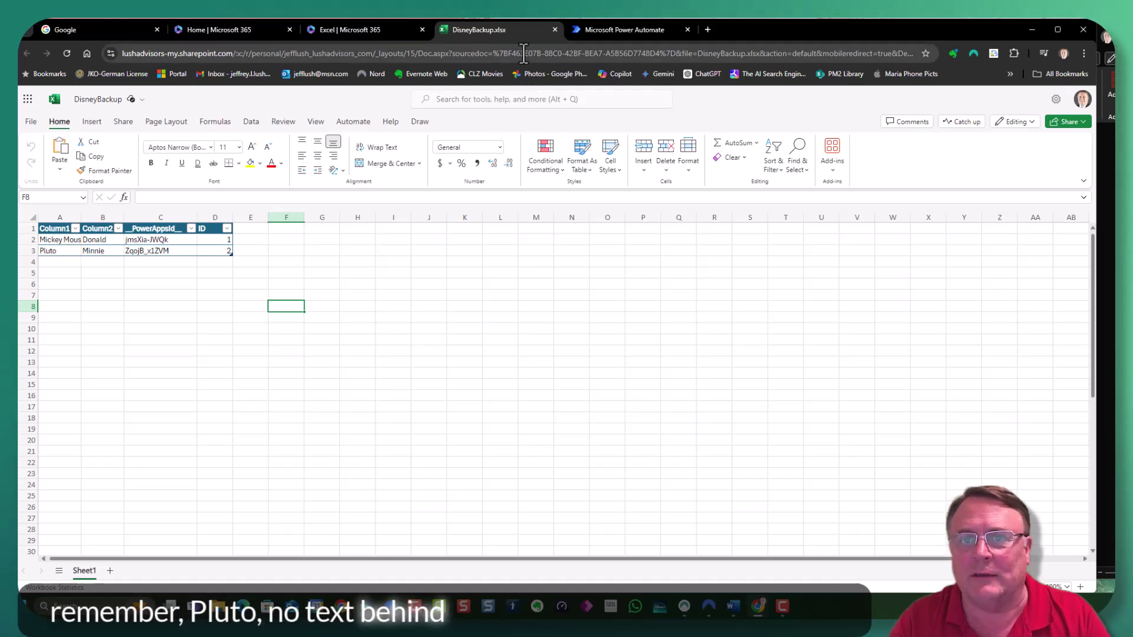
pyautogui.click(555, 29)
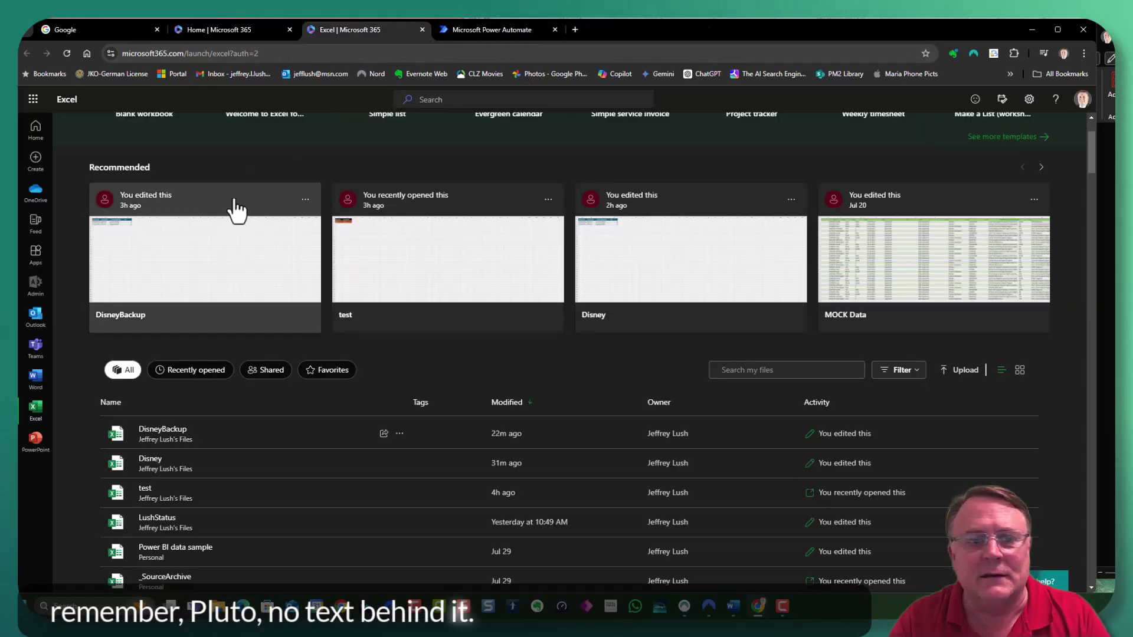
# Change cell A3 in Disney.xlsx from Pluto-TEST2 to Pluto-TEST3
pyautogui.click(155, 459)
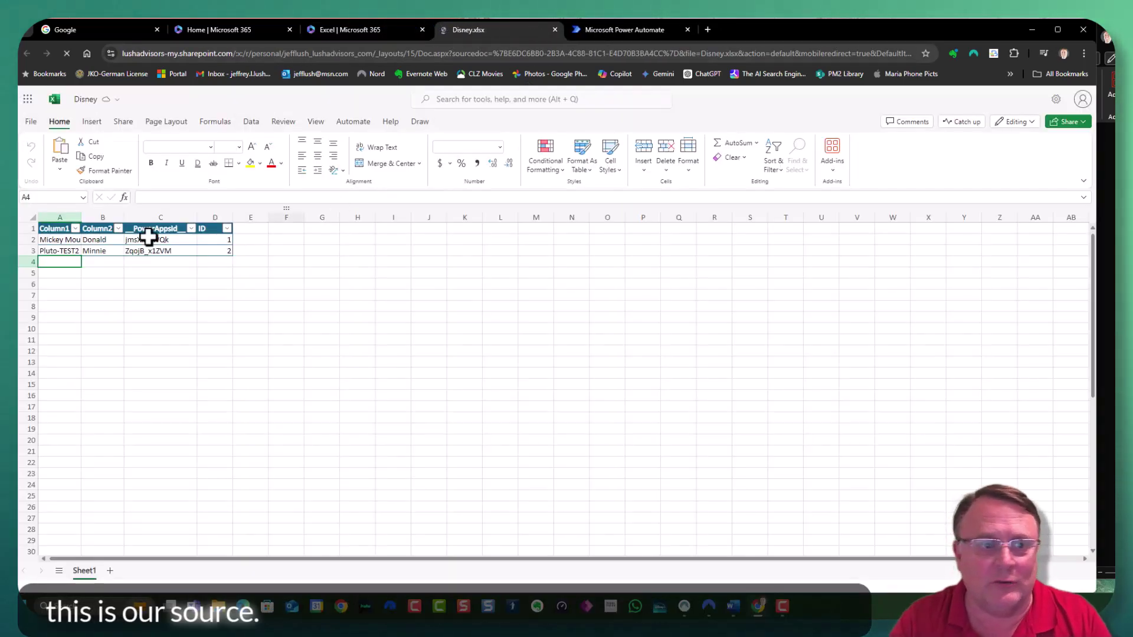
pyautogui.click(60, 251)
pyautogui.click(164, 197)
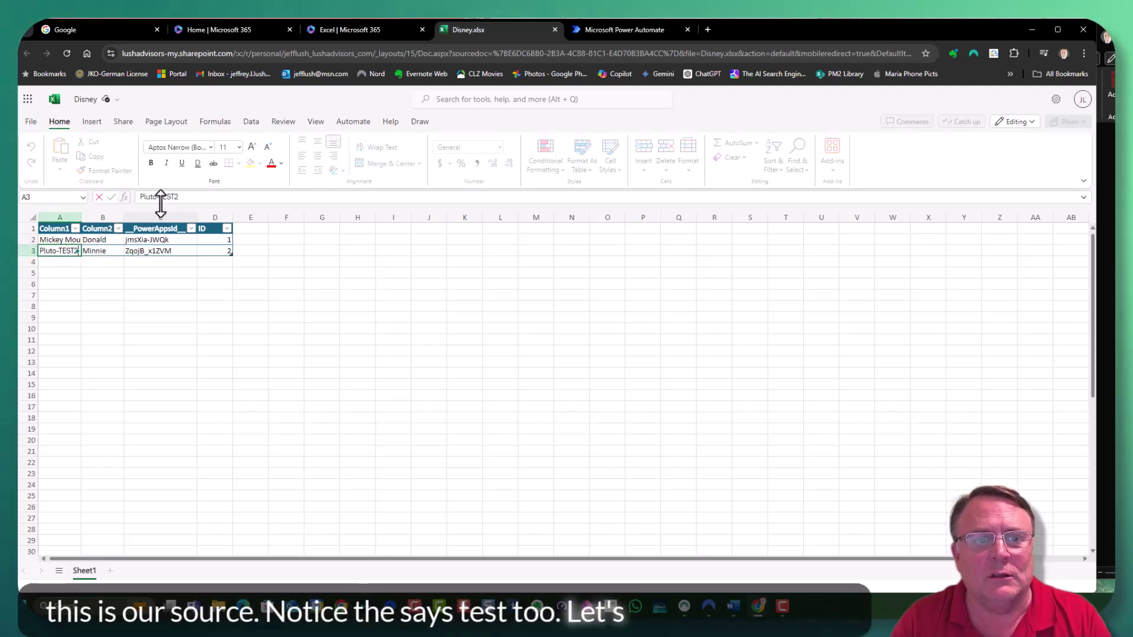
pyautogui.press('BackSpace')
pyautogui.write('3')
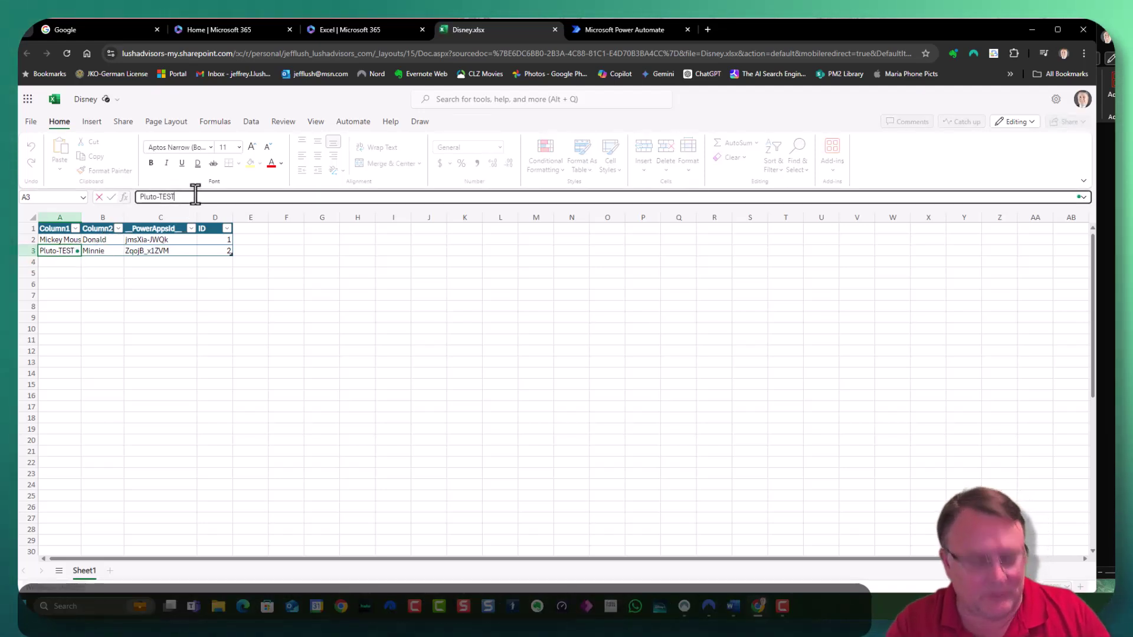
pyautogui.click(250, 317)
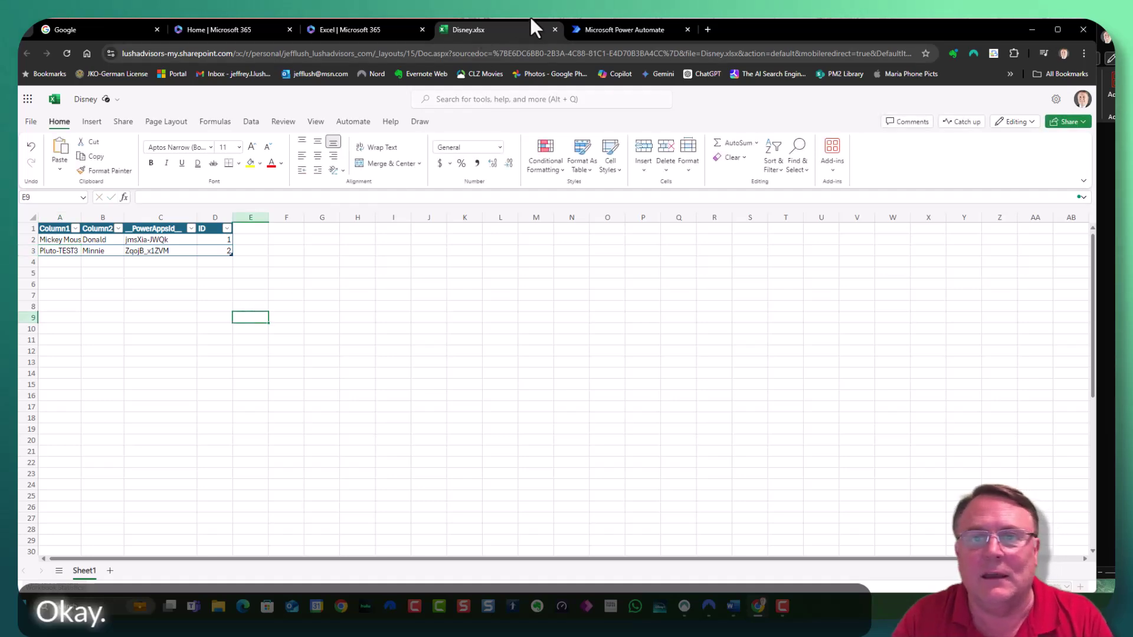
# Close Disney.xlsx and run the waiting CopyXtoX flow
pyautogui.click(555, 31)
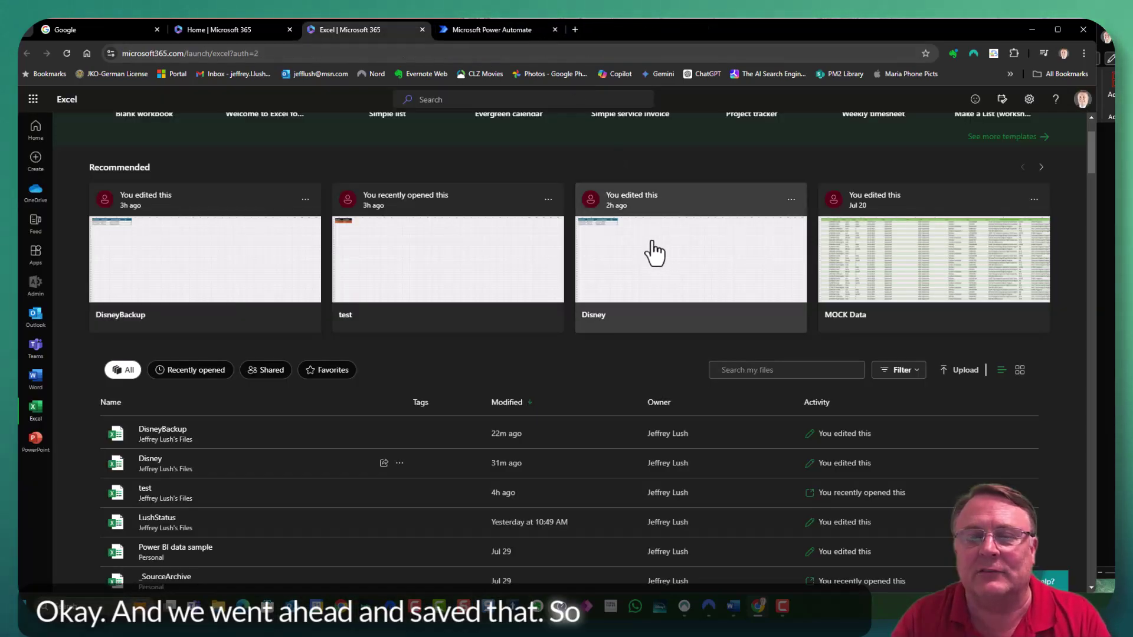
pyautogui.click(512, 28)
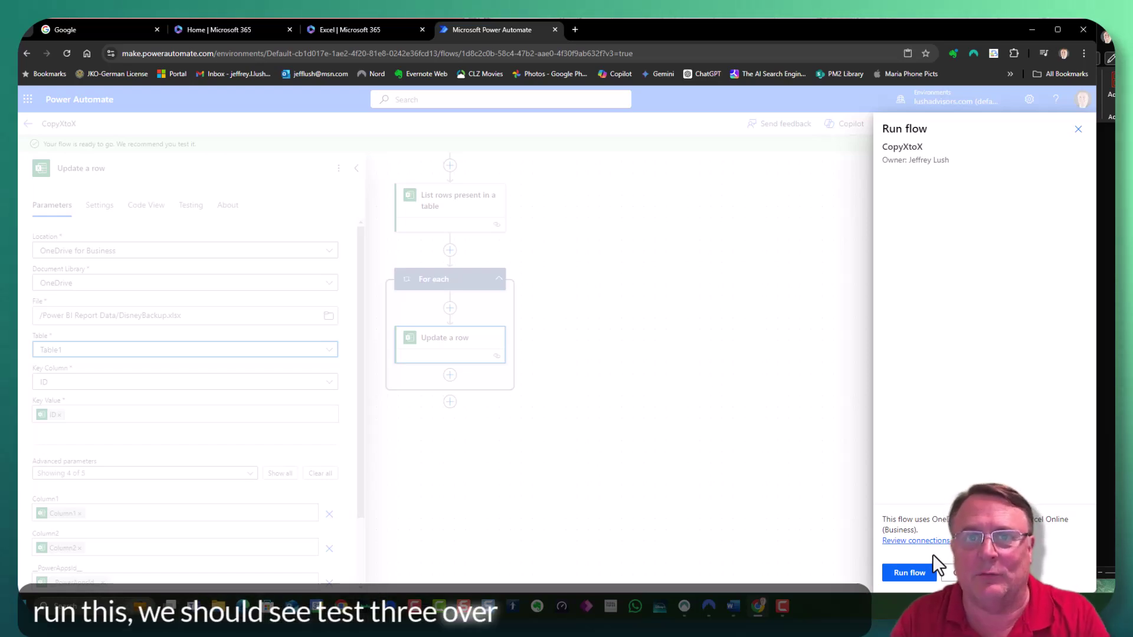
pyautogui.click(914, 572)
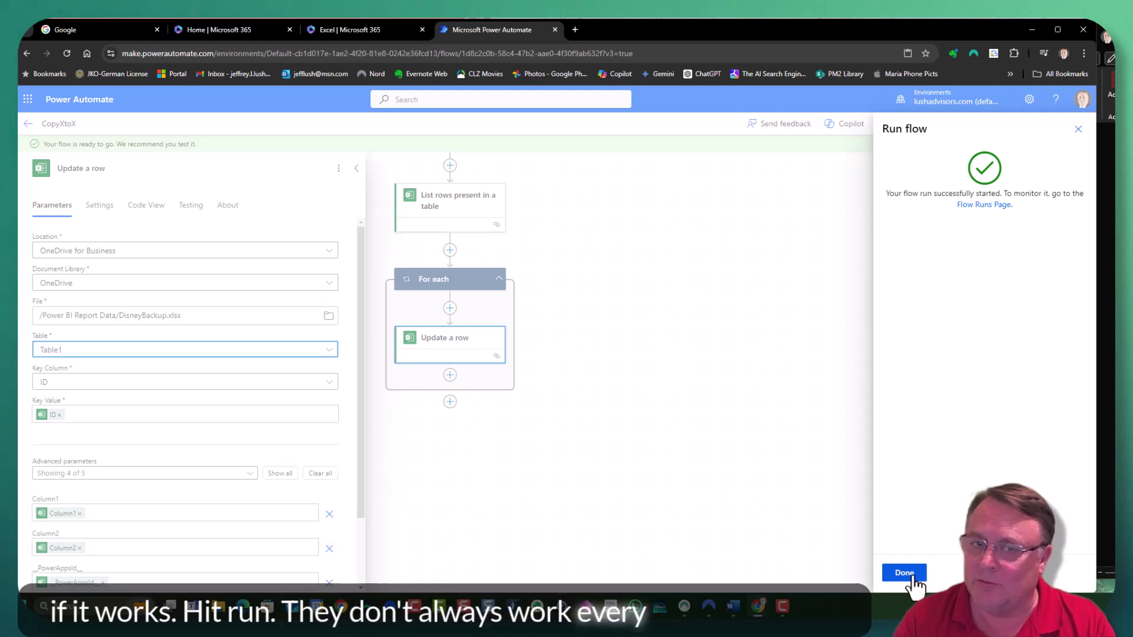
pyautogui.click(908, 576)
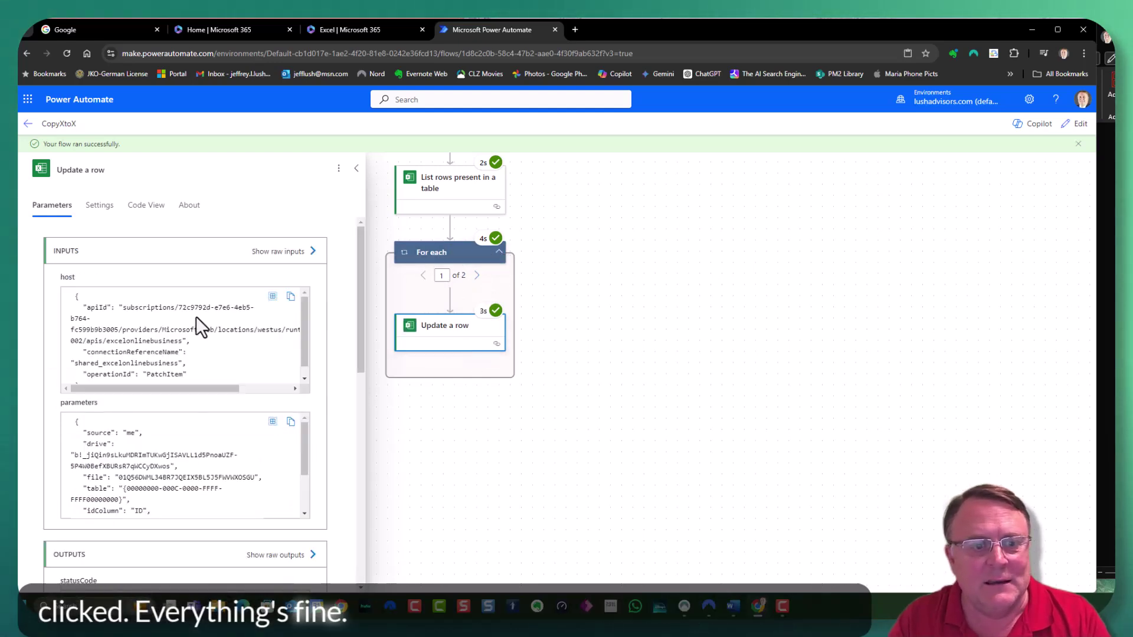
# Review the Update a row action's inputs, outputs and status code 200
pyautogui.scroll(-4, 137, 302)
pyautogui.scroll(-2, 134, 327)
pyautogui.scroll(-5, 133, 331)
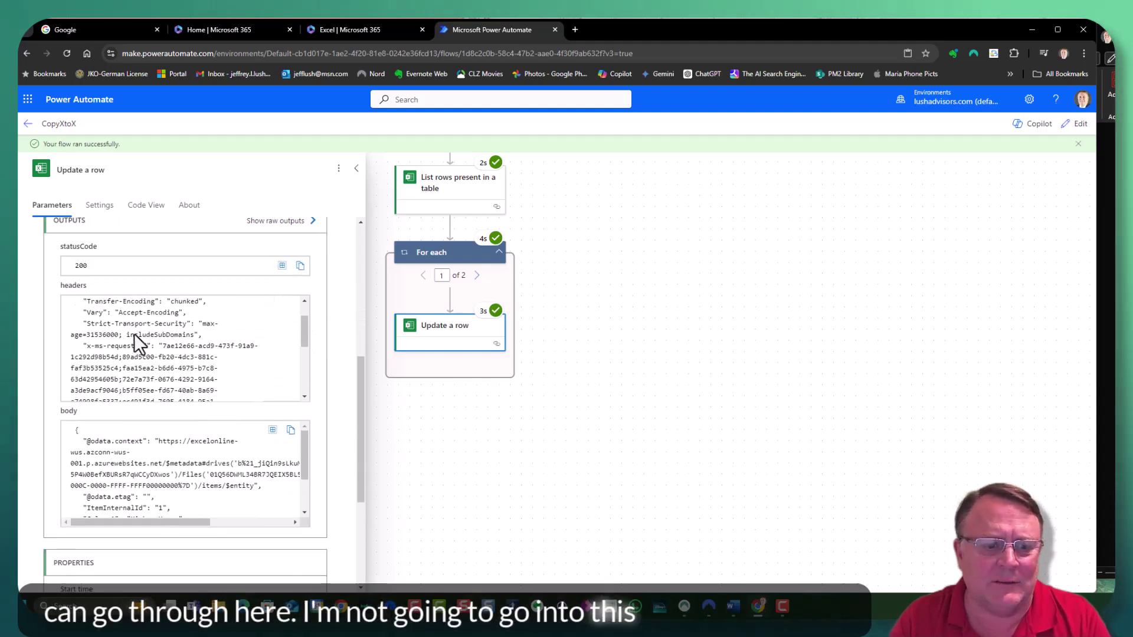
pyautogui.scroll(-2, 331, 405)
pyautogui.scroll(-2, 330, 405)
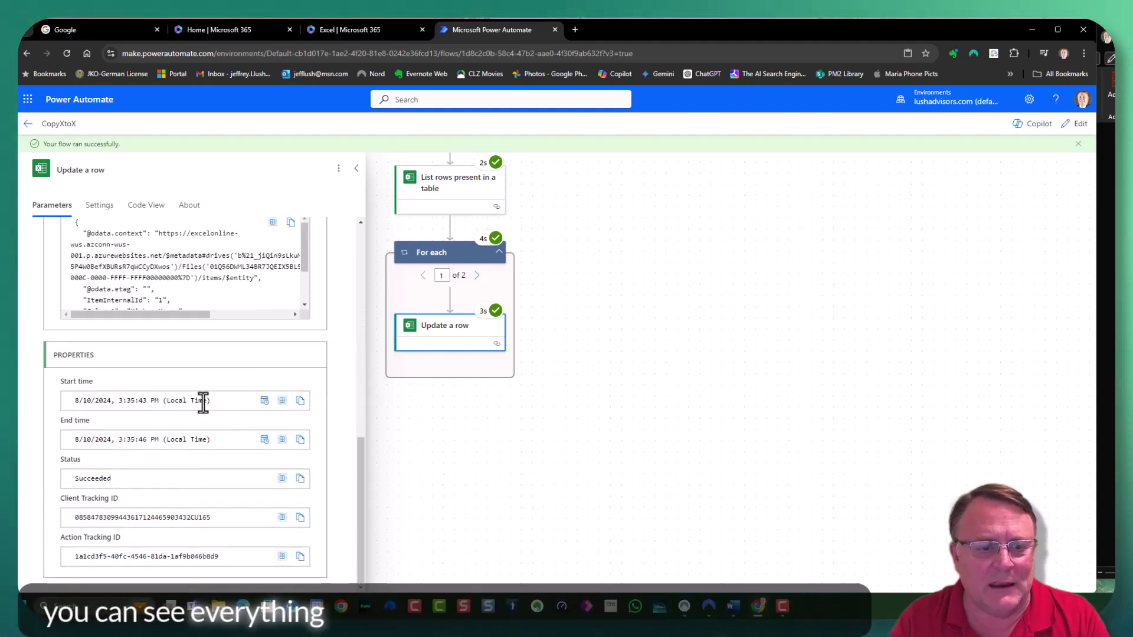
pyautogui.scroll(5, 261, 407)
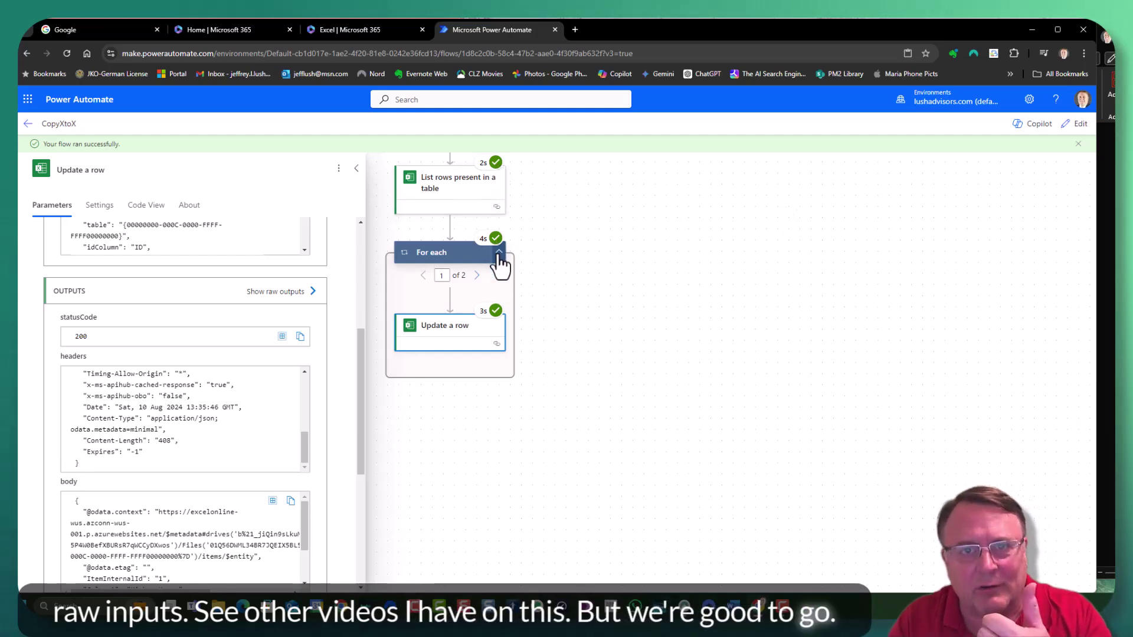
# Open DisneyBackup.xlsx and verify cell A3 now reads Pluto-TEST3
pyautogui.click(360, 29)
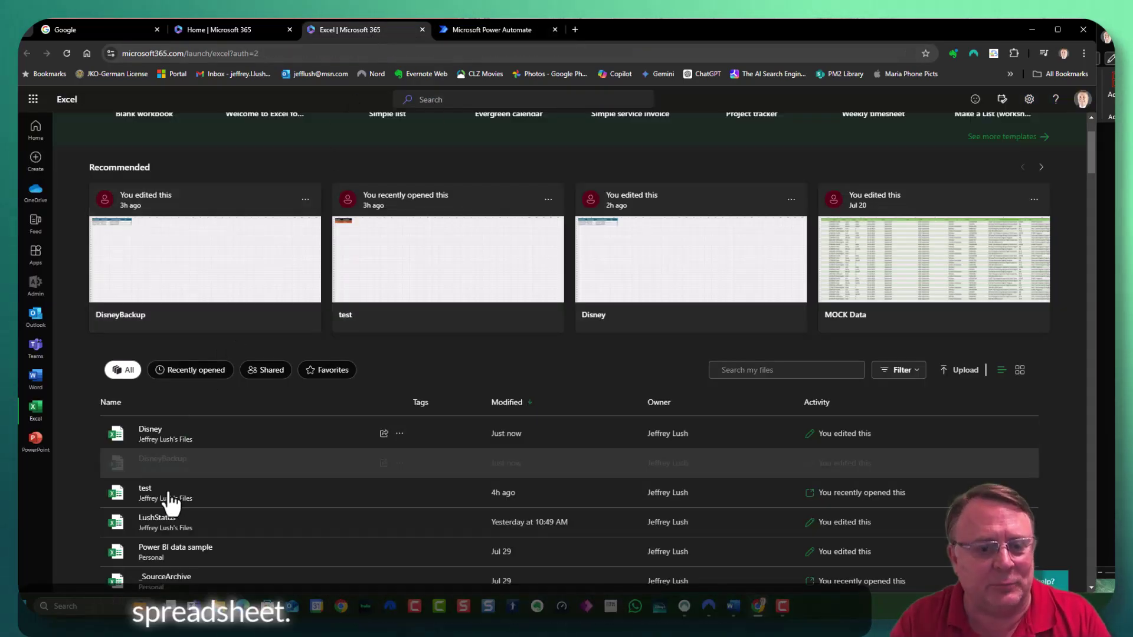
pyautogui.click(173, 462)
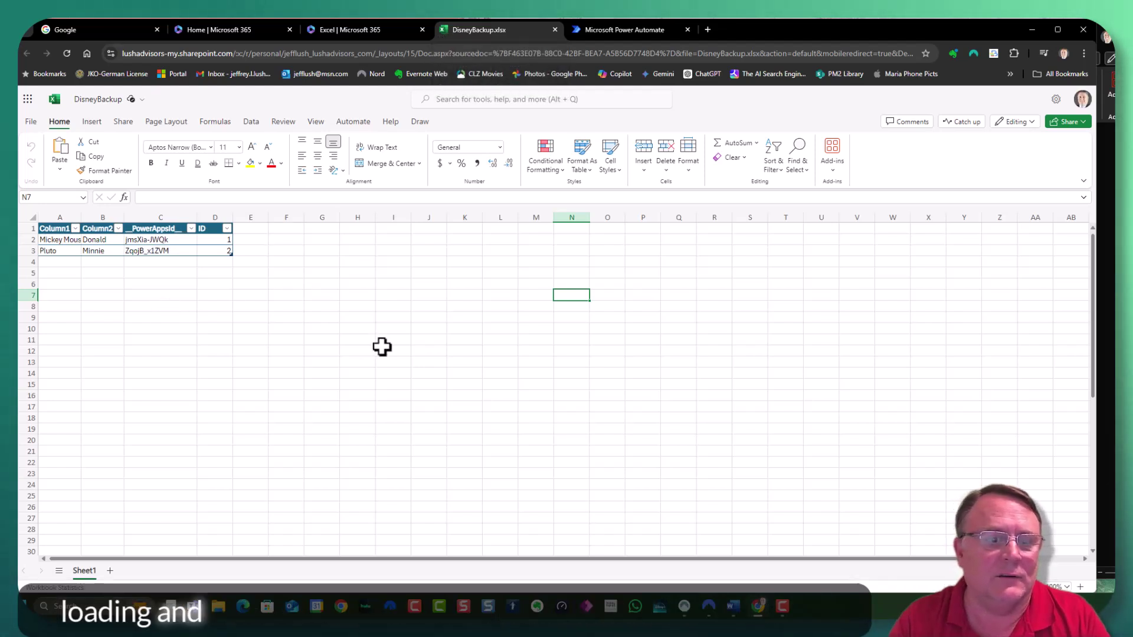
pyautogui.click(51, 250)
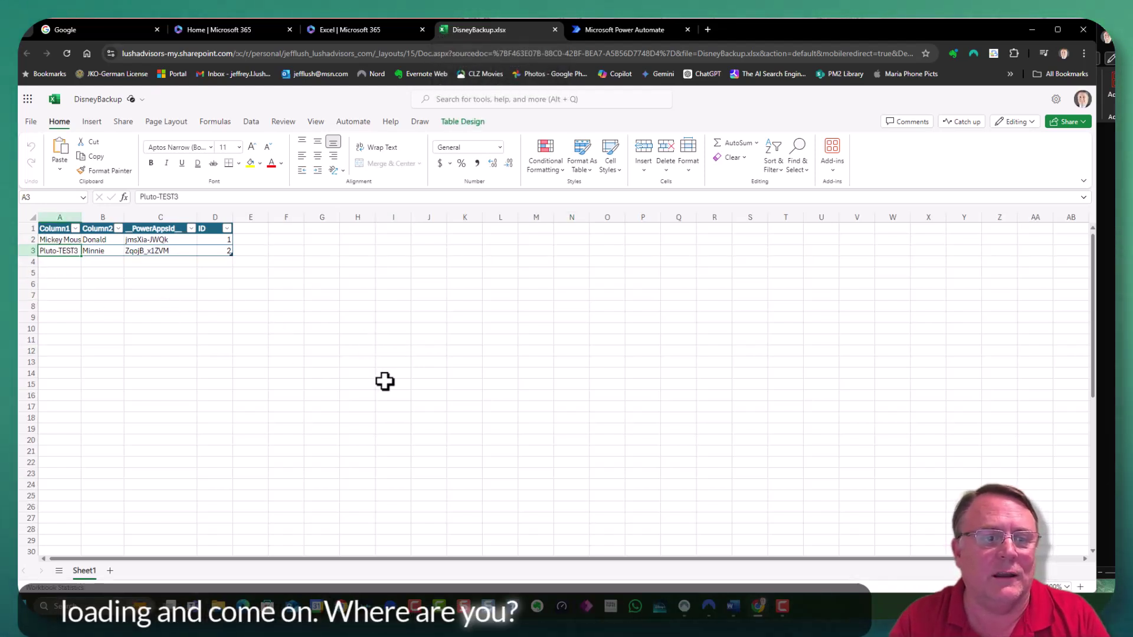
pyautogui.moveTo(168, 337); pyautogui.dragTo(167, 328)
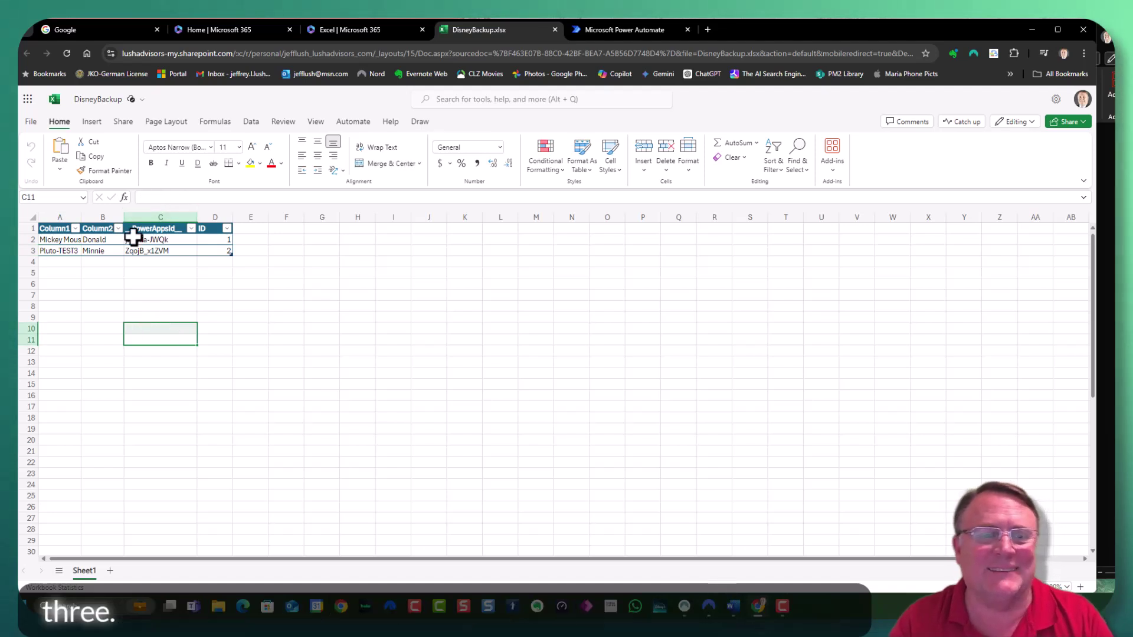
pyautogui.click(66, 252)
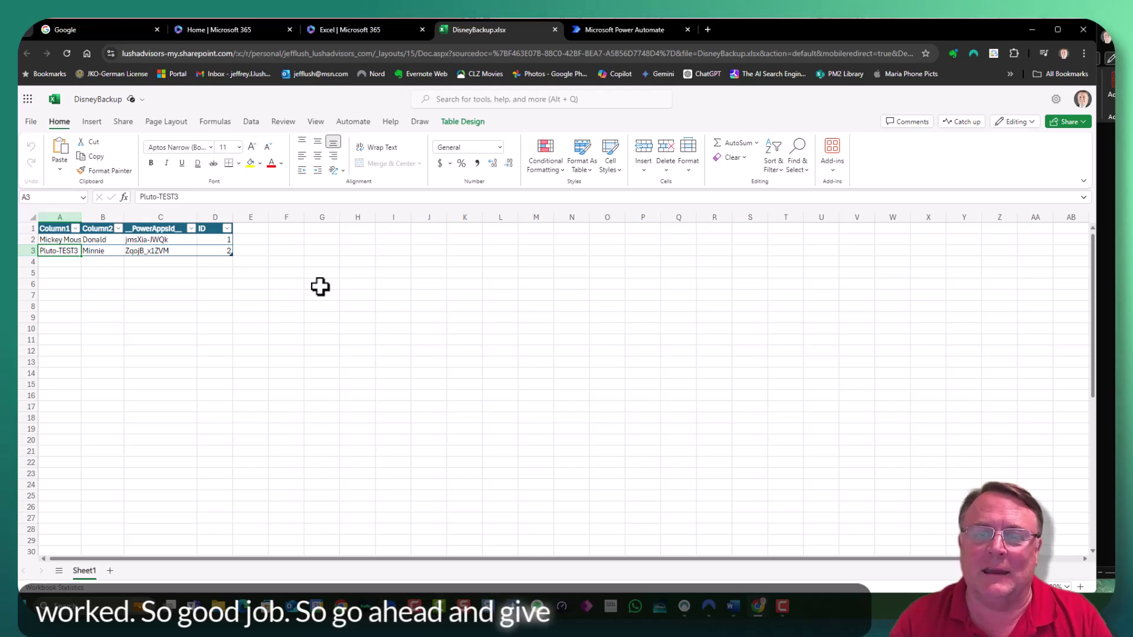
# Pan the CopyXtoX run view to show every step succeeded, trigger through Update a row
pyautogui.click(626, 31)
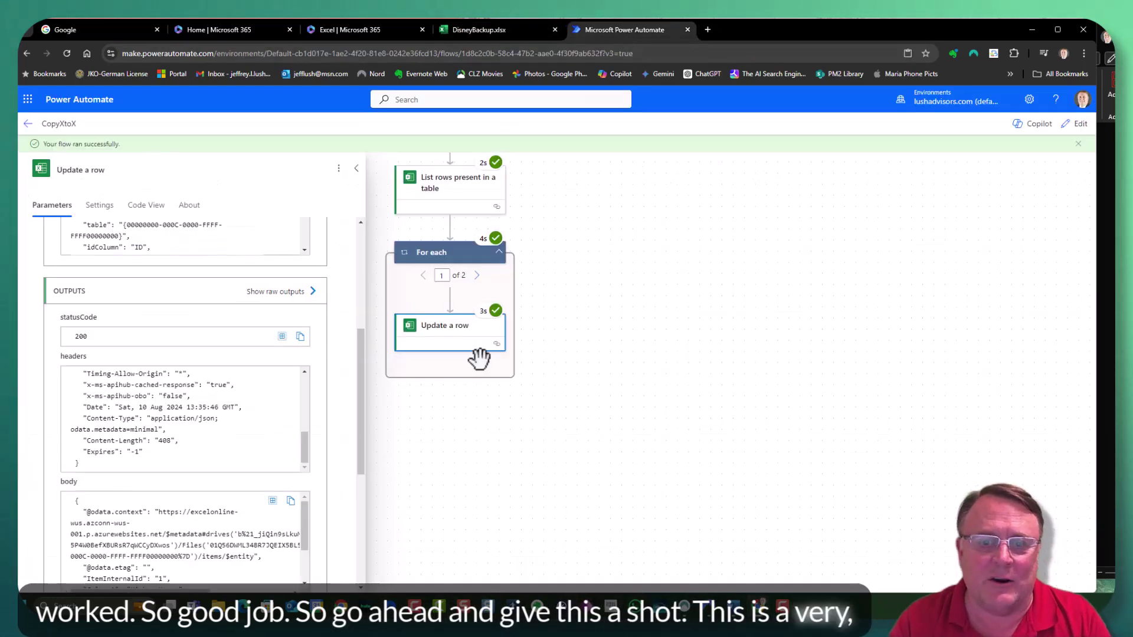
pyautogui.moveTo(718, 506); pyautogui.dragTo(680, 430)
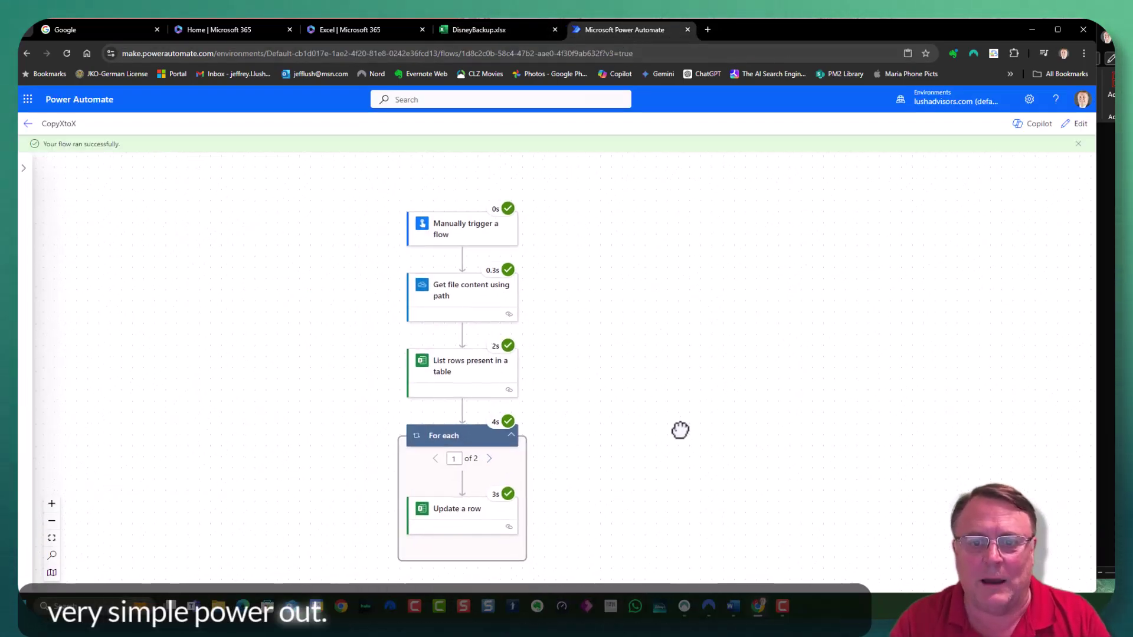